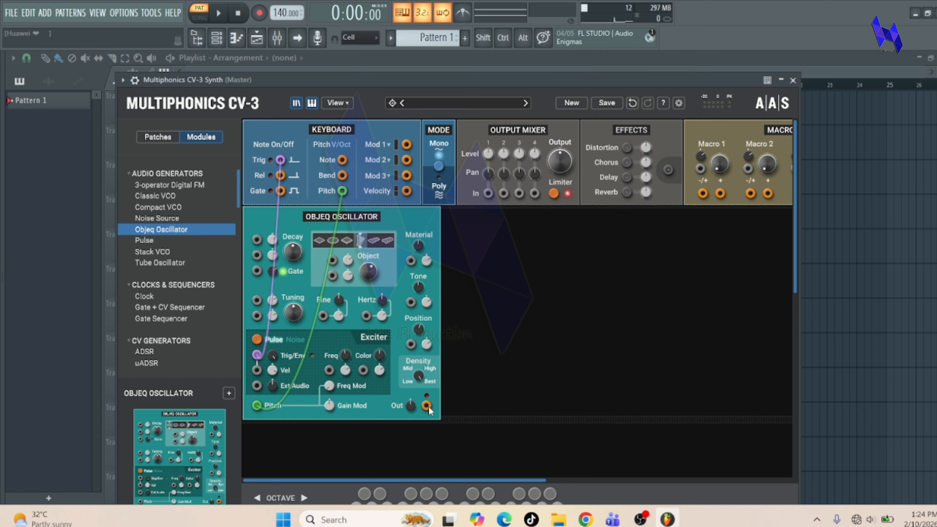
Patch the Objeq Oscillator output to Output Mixer input 1 and select the fifth object shape for the oscillator
drag(430, 410, 489, 196)
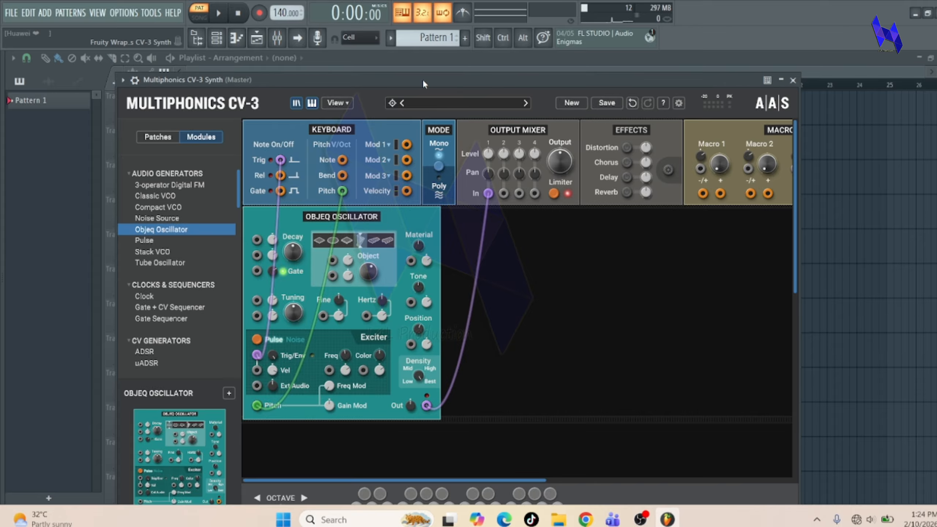
drag(423, 79, 423, 60)
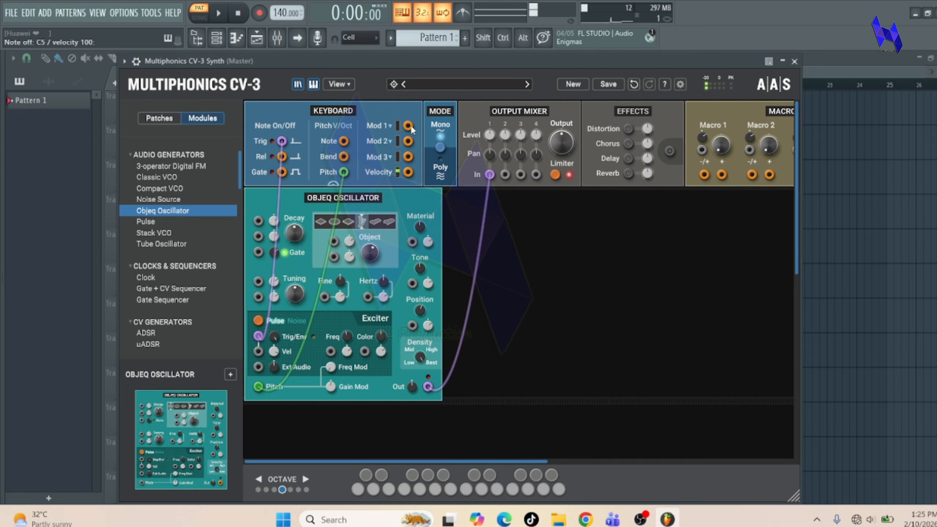
click(374, 224)
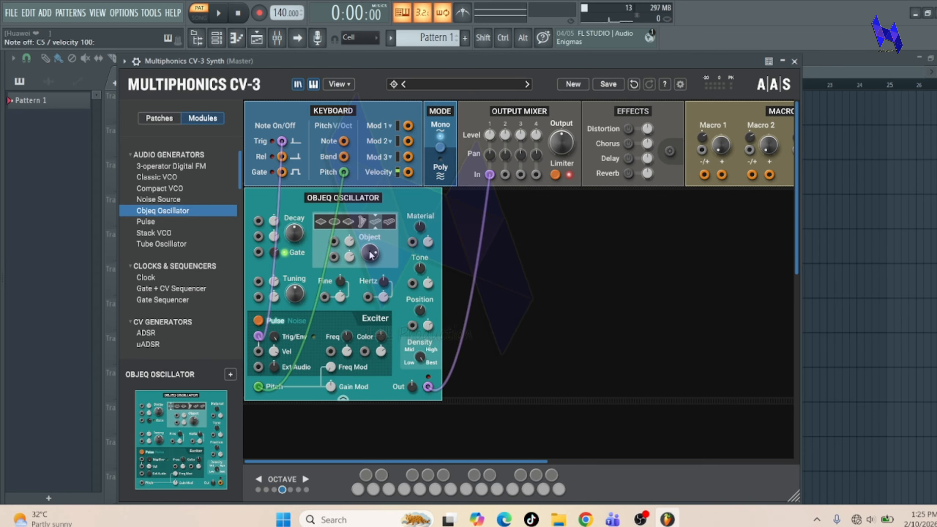
drag(413, 61, 410, 78)
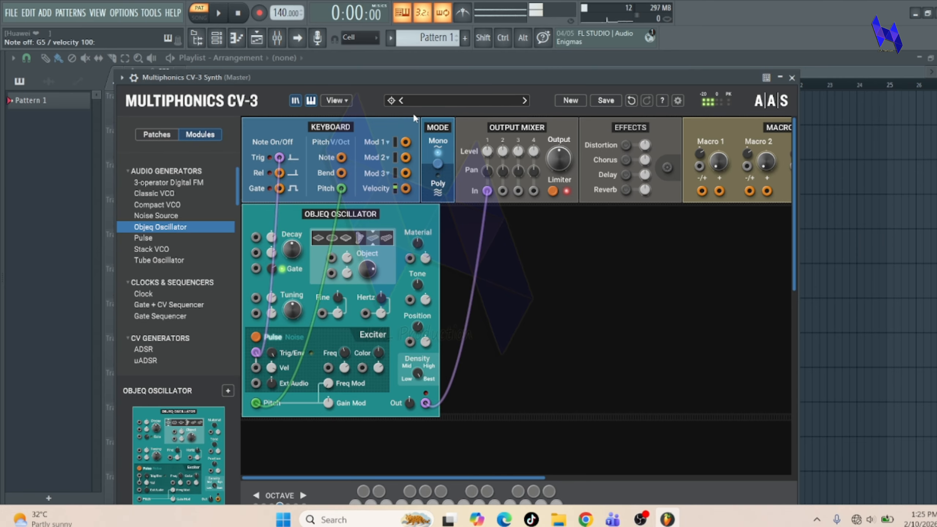
key(m)
Raise the Objeq Oscillator's Decay slightly and audition the sound with low and high notes
drag(294, 253, 293, 247)
drag(402, 74, 403, 69)
key(z)
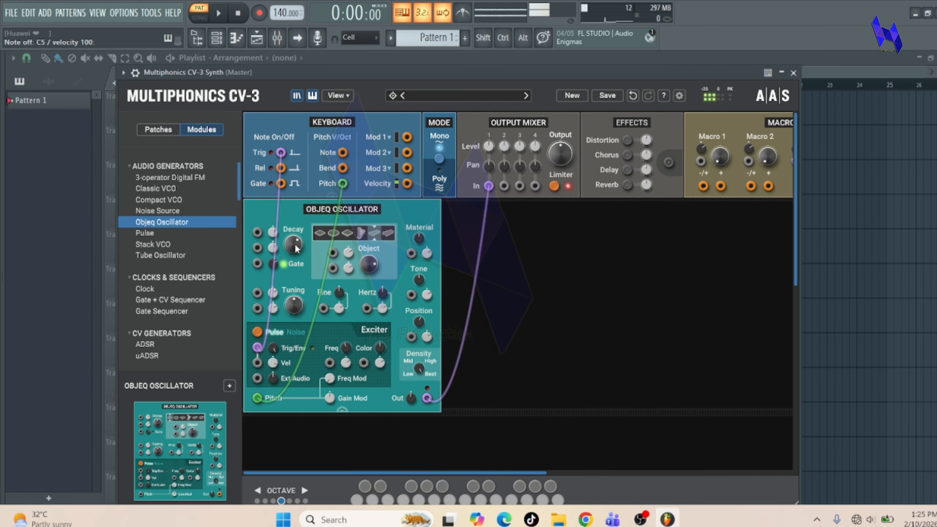
key(m)
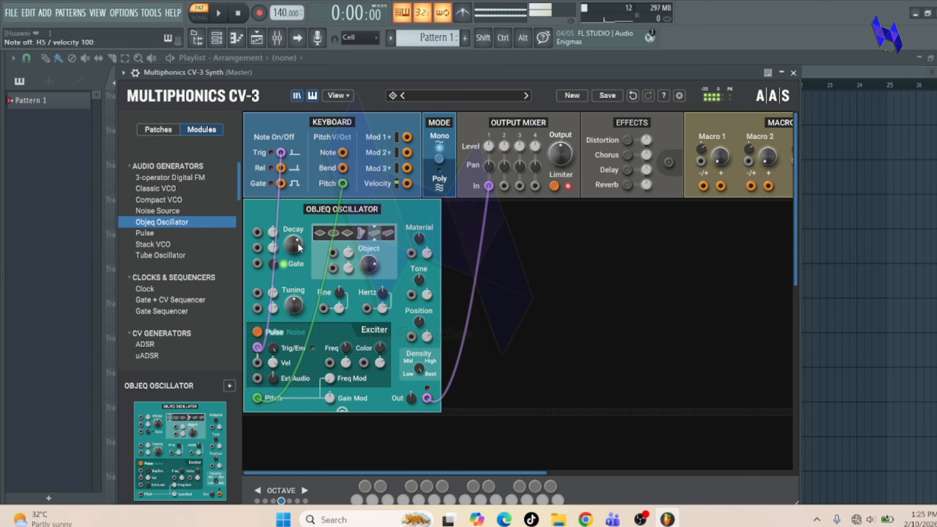
key(z)
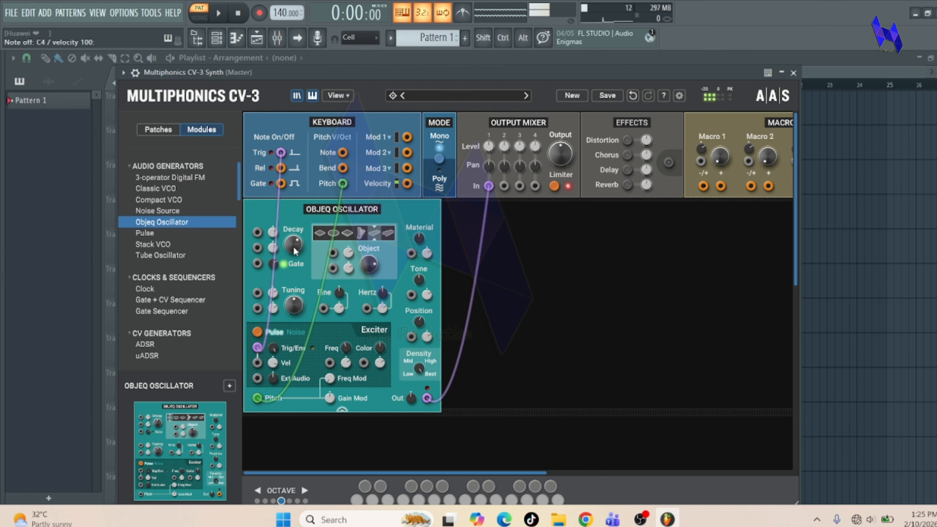
key(q)
Add a Reverberator module from the signal processors beside the Objeq Oscillator
scroll(499, 297, down, 1)
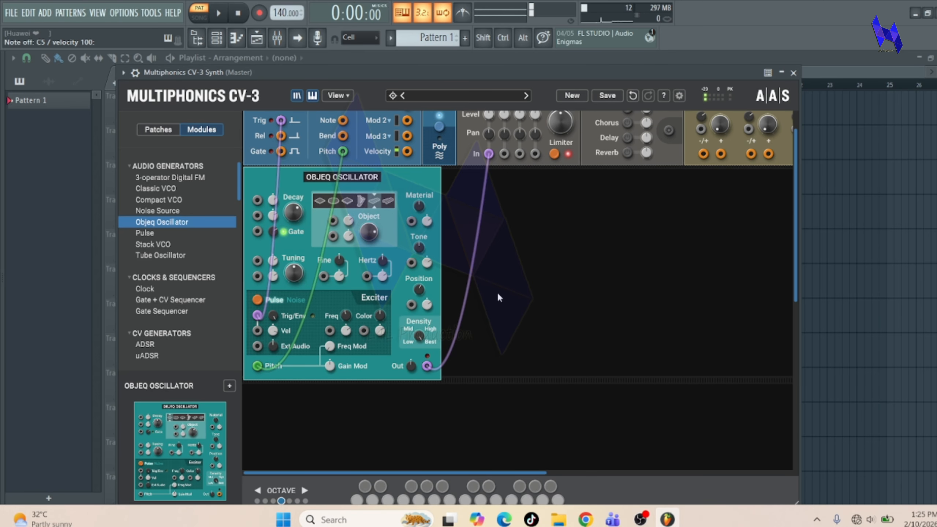
scroll(486, 286, up, 1)
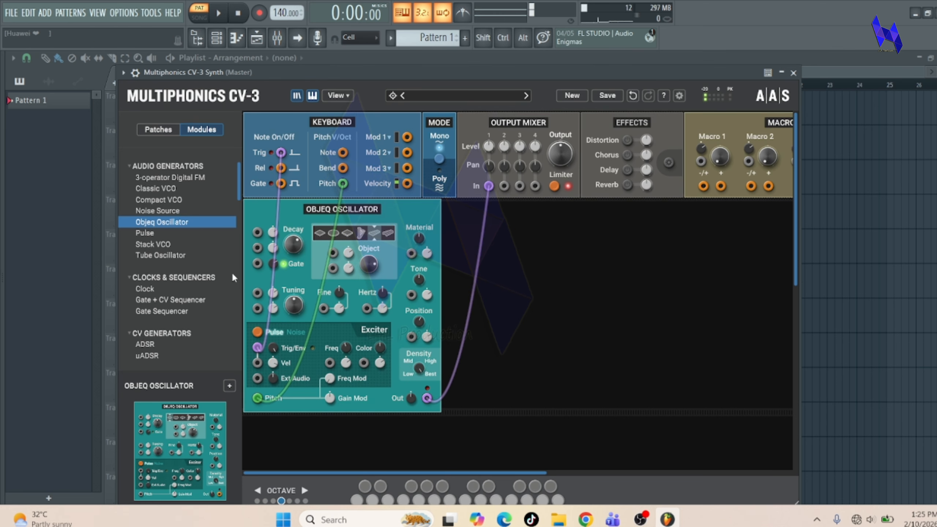
scroll(194, 279, down, 9)
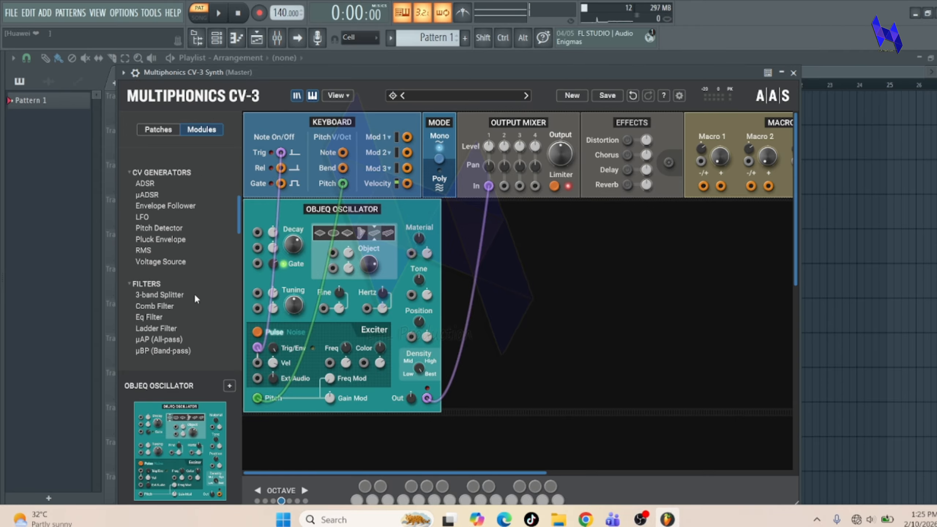
scroll(195, 293, down, 10)
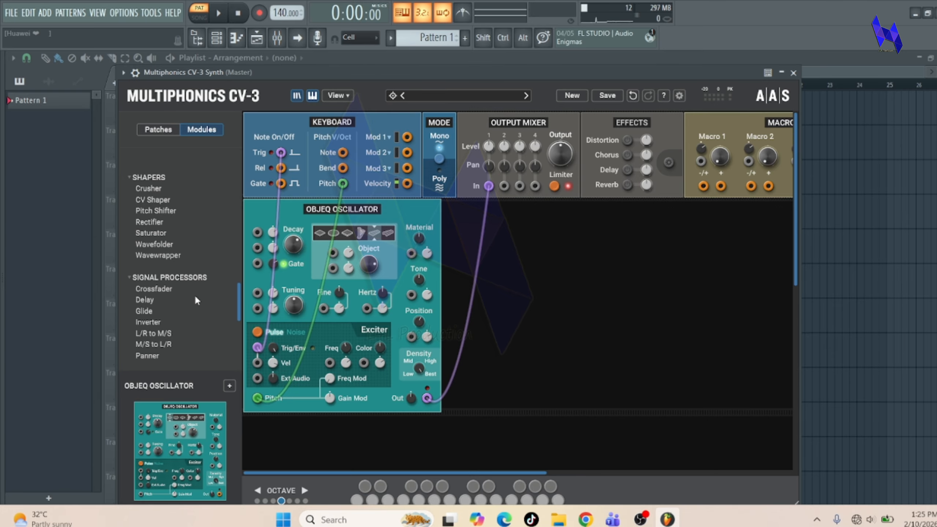
scroll(195, 321, down, 2)
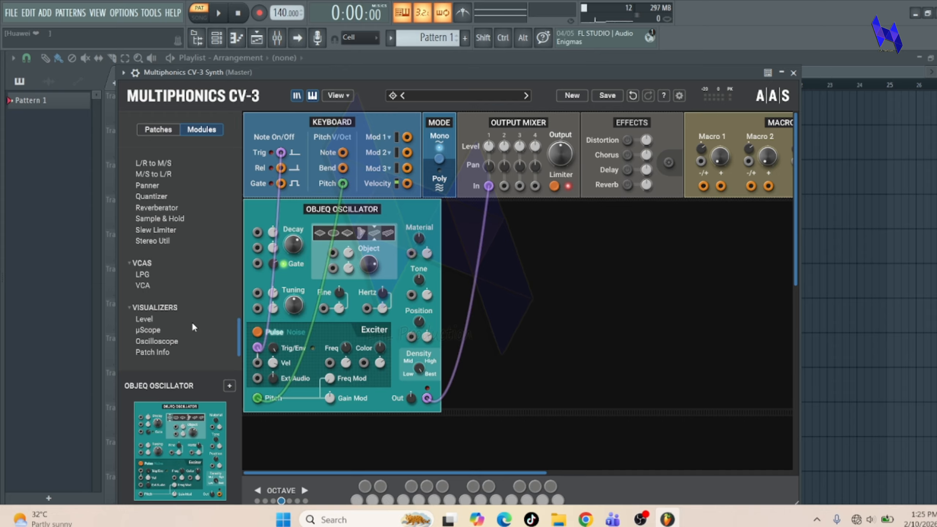
scroll(193, 320, up, 6)
scroll(192, 317, up, 5)
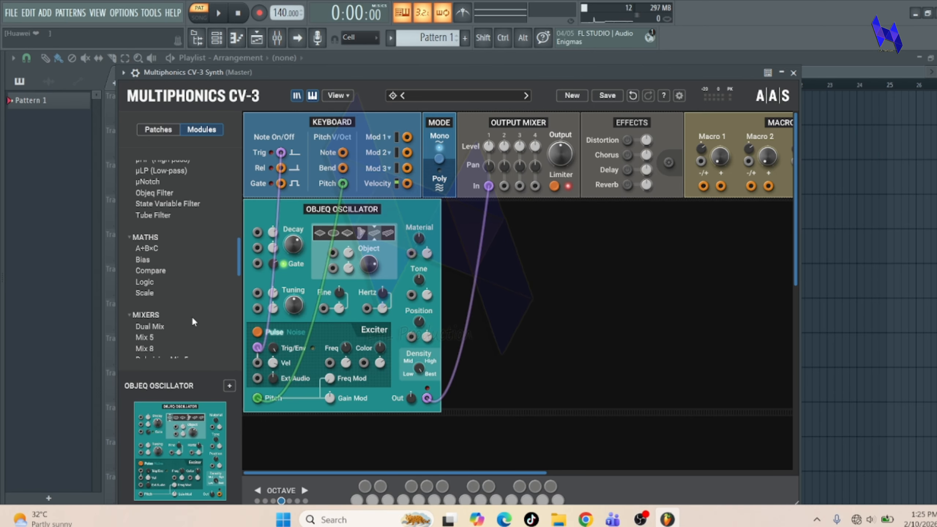
scroll(192, 317, down, 7)
drag(192, 315, 535, 358)
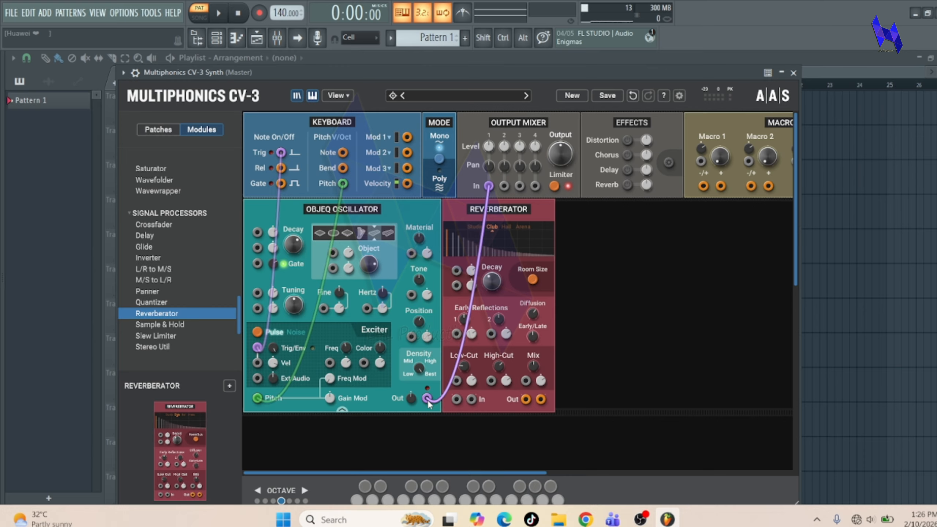
Patch the oscillator output to the Reverberator's first input and the Reverberator's second output to Output Mixer input 2
drag(427, 399, 456, 399)
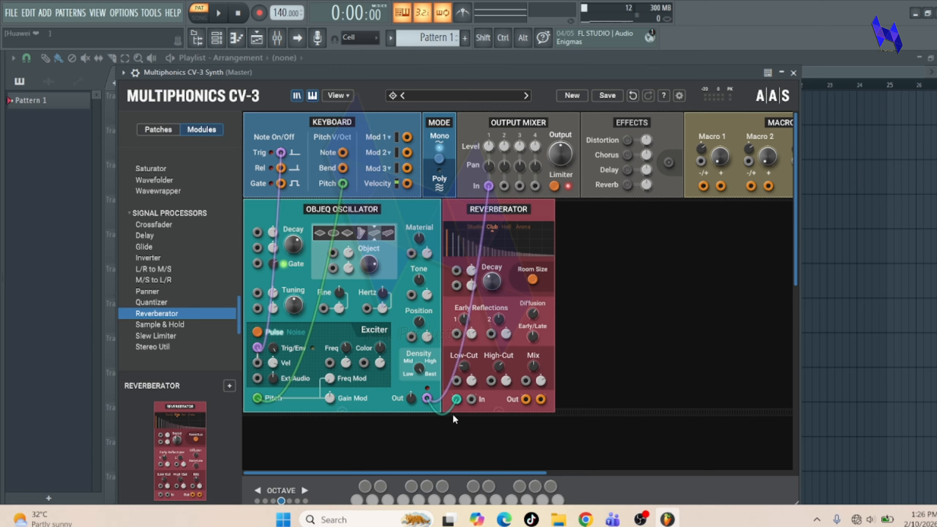
drag(541, 400, 504, 186)
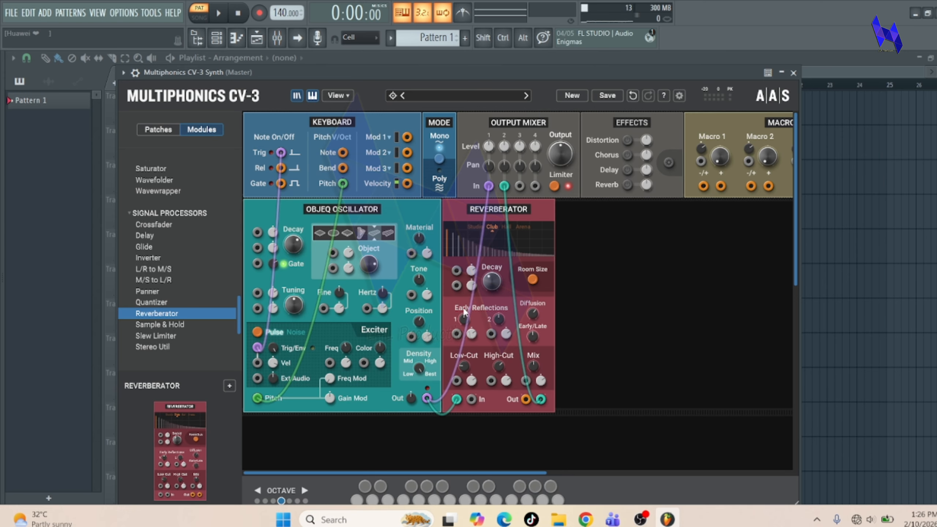
drag(424, 80, 437, 69)
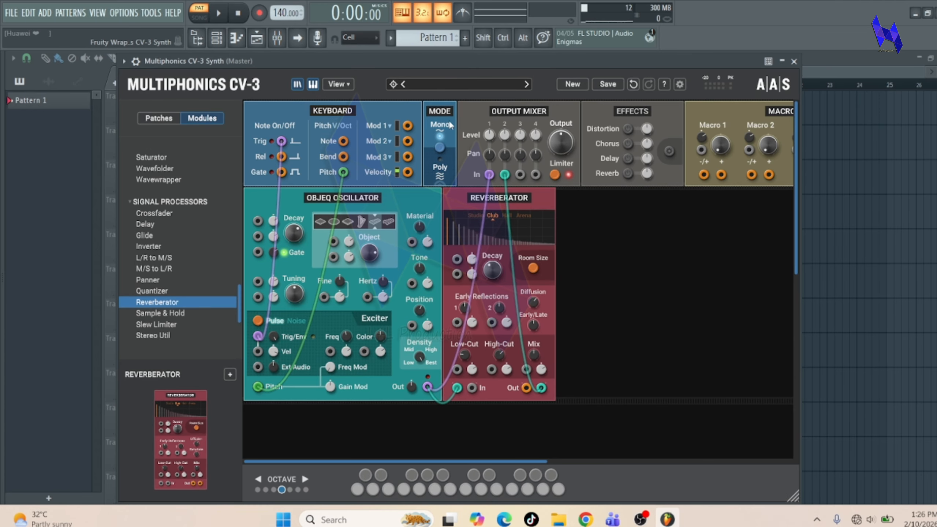
Set the Reverberator's room size to Hall, raise its Decay and audition the reverb with test notes
click(533, 269)
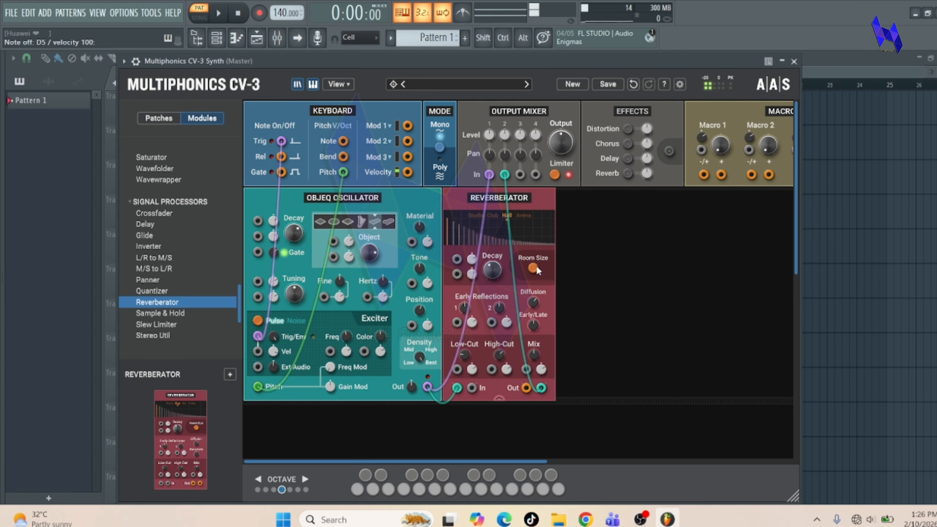
drag(495, 271, 495, 253)
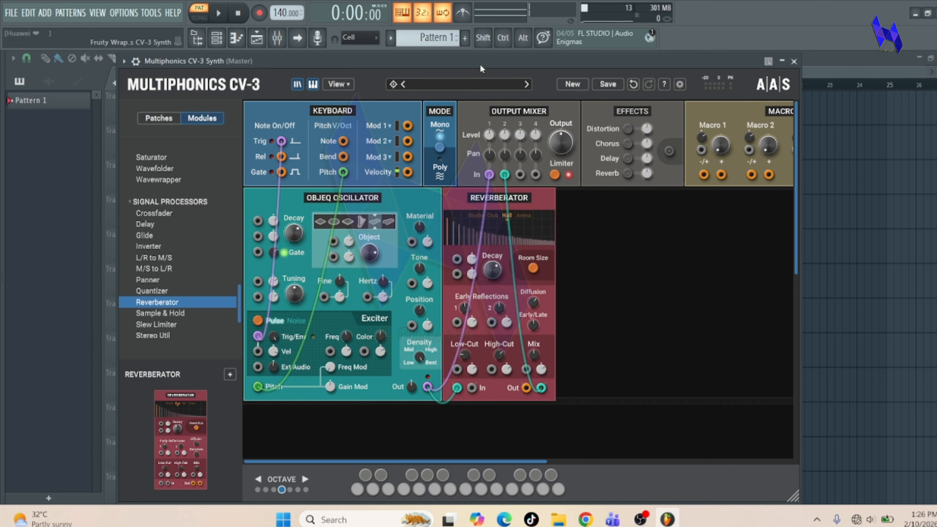
drag(481, 64, 482, 70)
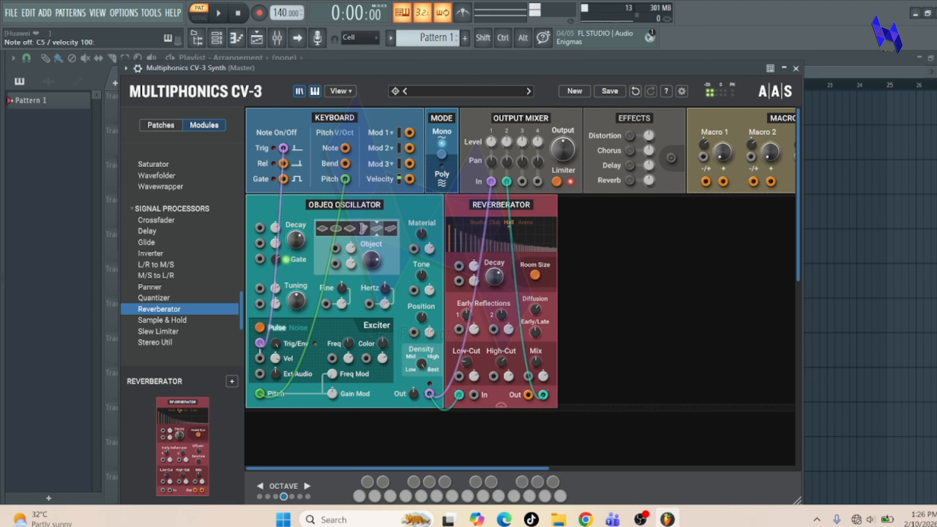
drag(495, 277, 494, 273)
drag(484, 70, 485, 60)
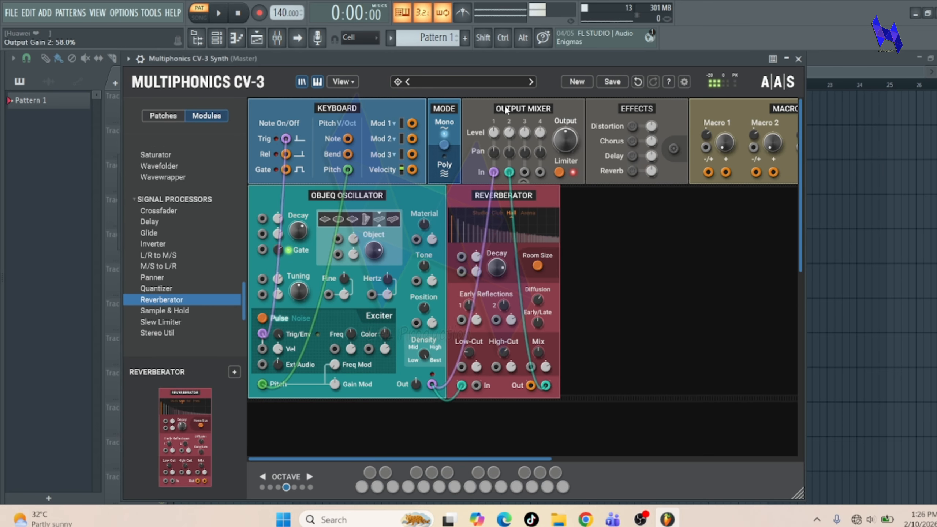
drag(498, 57, 501, 80)
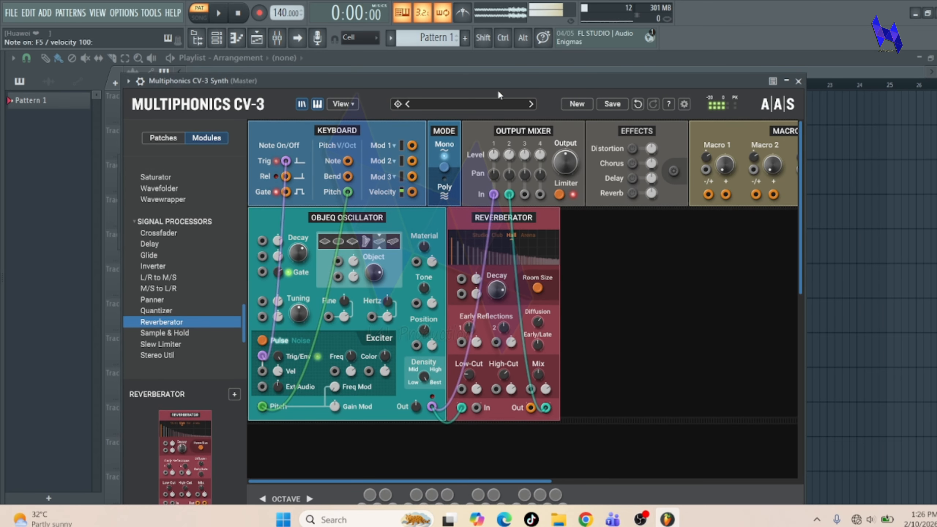
key(n)
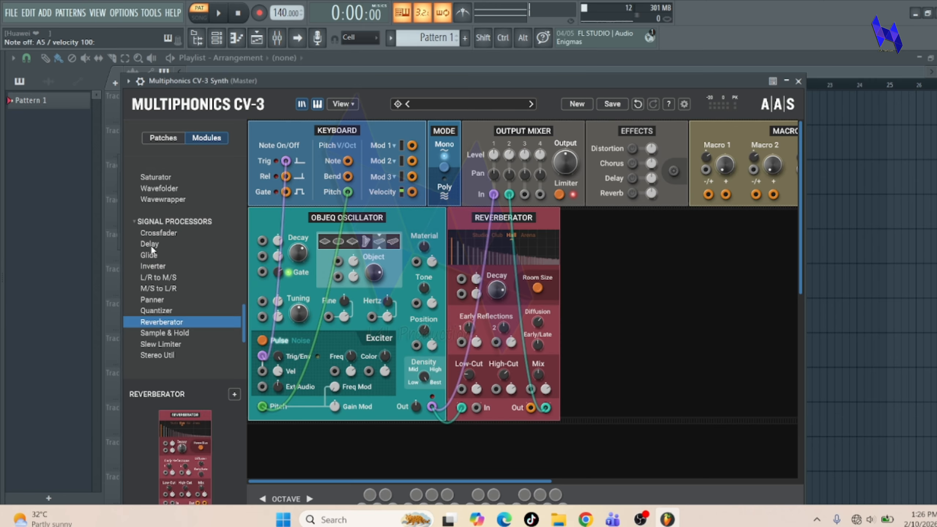
Add a Delay module beside the Reverberator and patch it between the oscillator output and Output Mixer input 3
drag(151, 246, 600, 263)
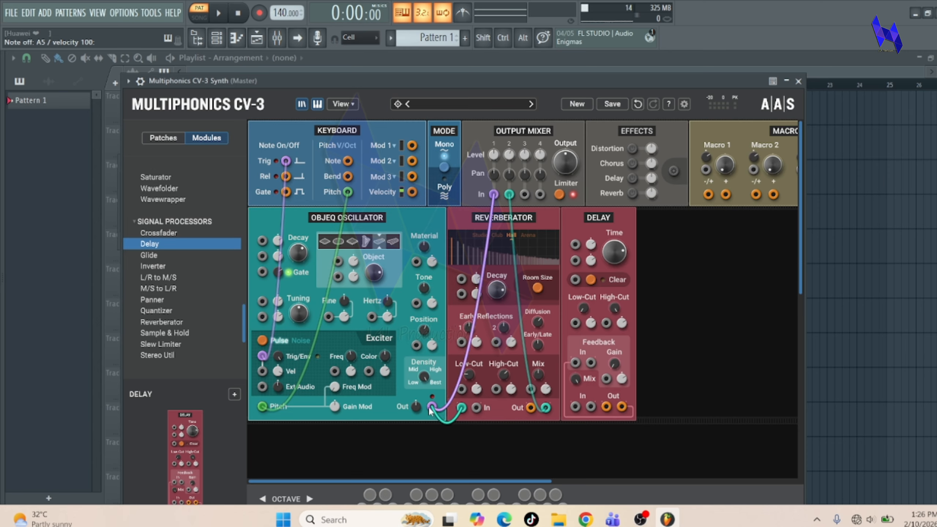
drag(432, 406, 524, 194)
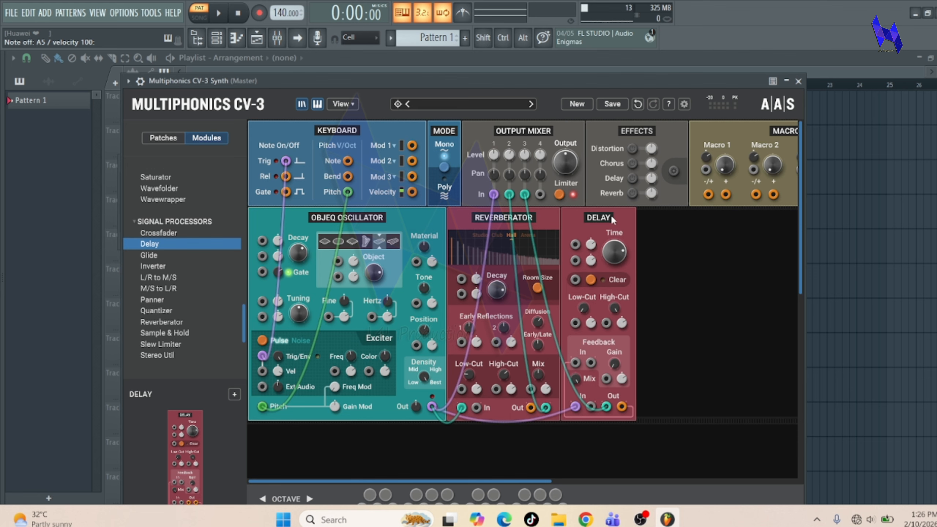
drag(554, 81, 552, 95)
Play test notes to audition the patch with the Delay and check the Delay's feedback gain
key(z)
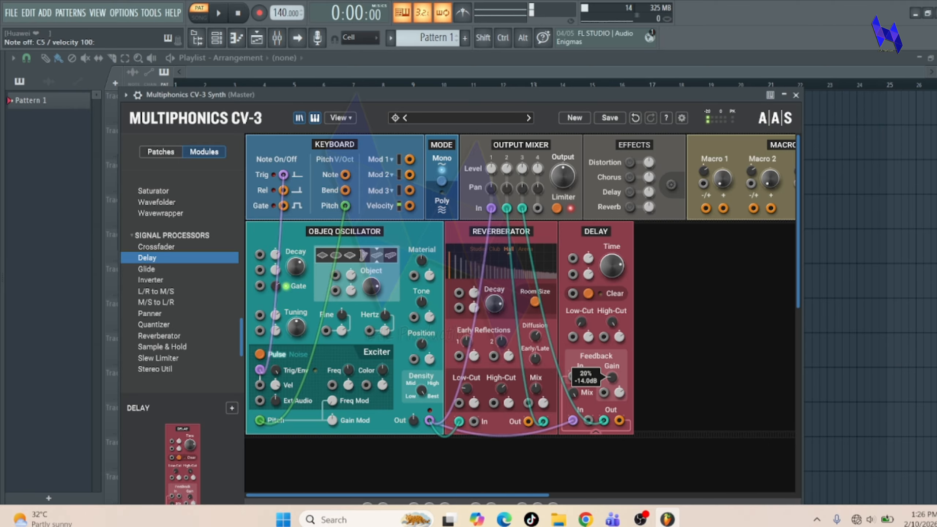
drag(541, 97, 546, 90)
key(z)
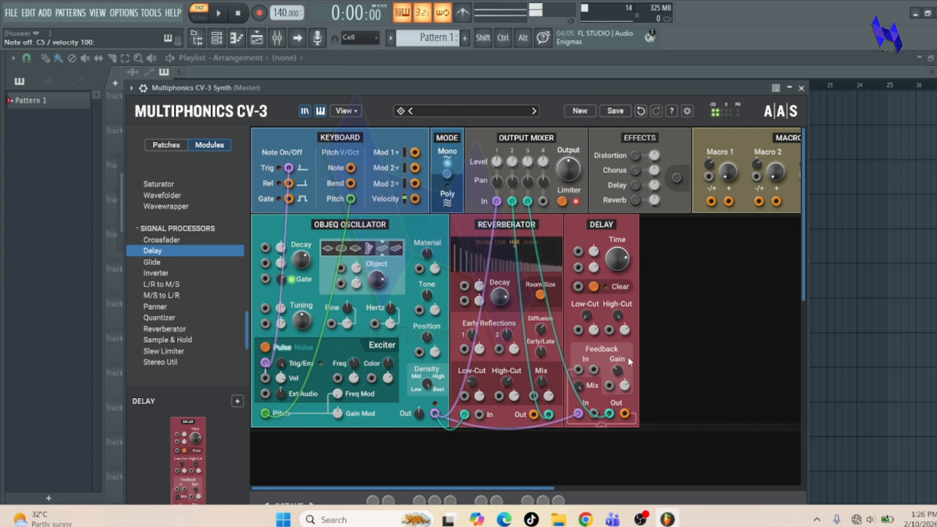
mouse_move(617, 371)
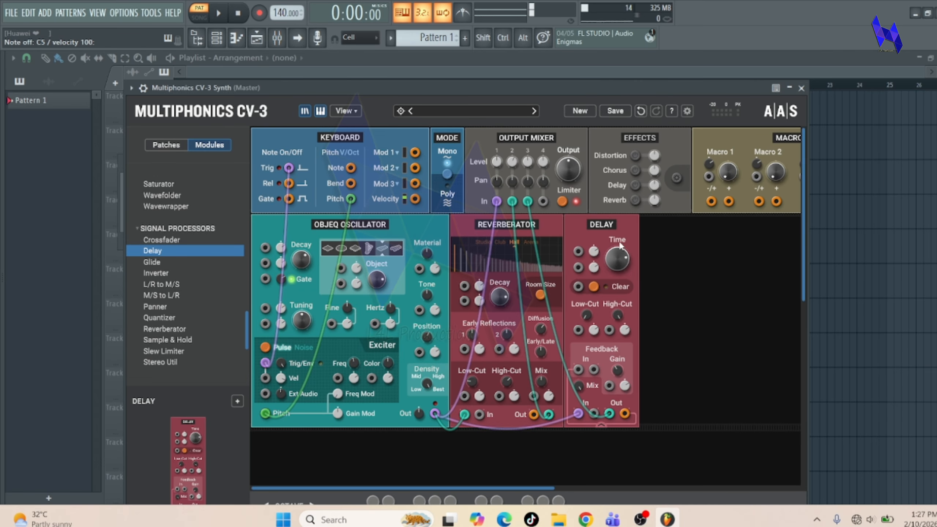
drag(580, 91, 581, 76)
key(z)
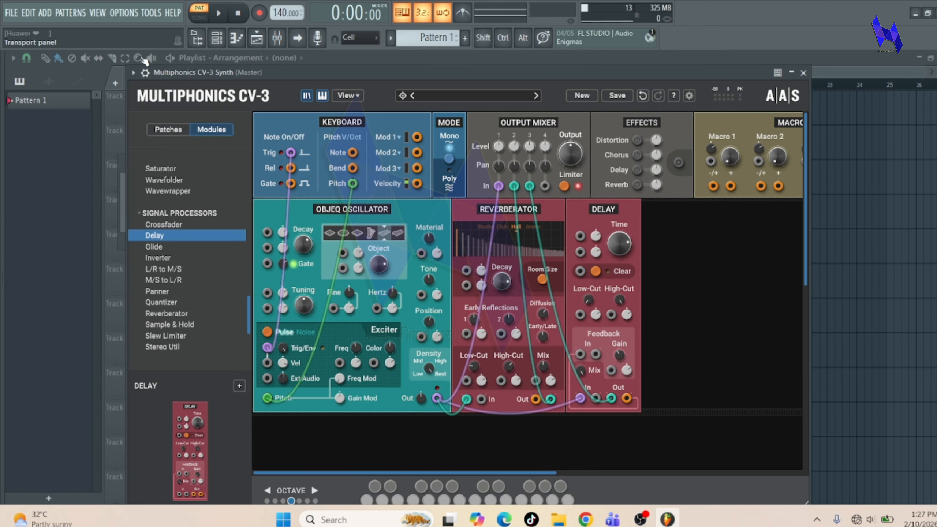
Add a Dual Mix module from the mixers category beside the Delay
scroll(668, 302, down, 1)
scroll(668, 302, up, 1)
scroll(168, 315, up, 6)
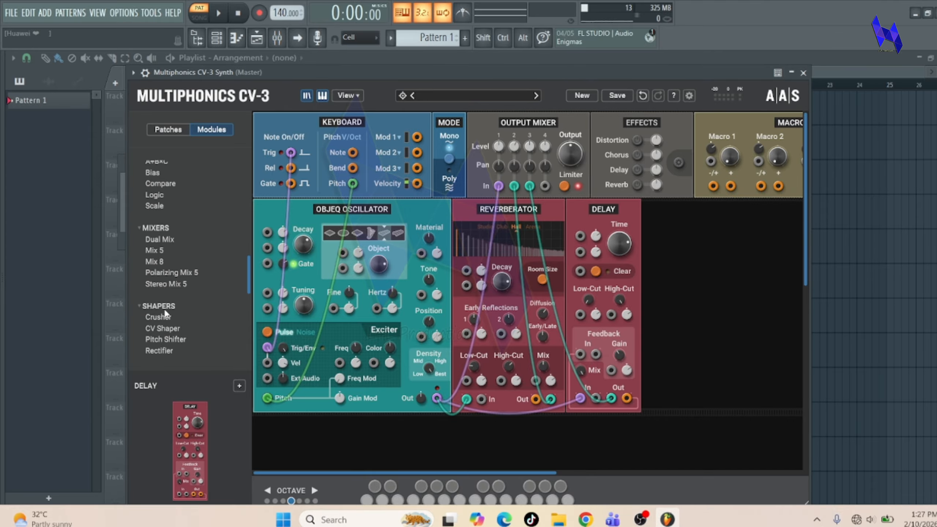
double_click(157, 240)
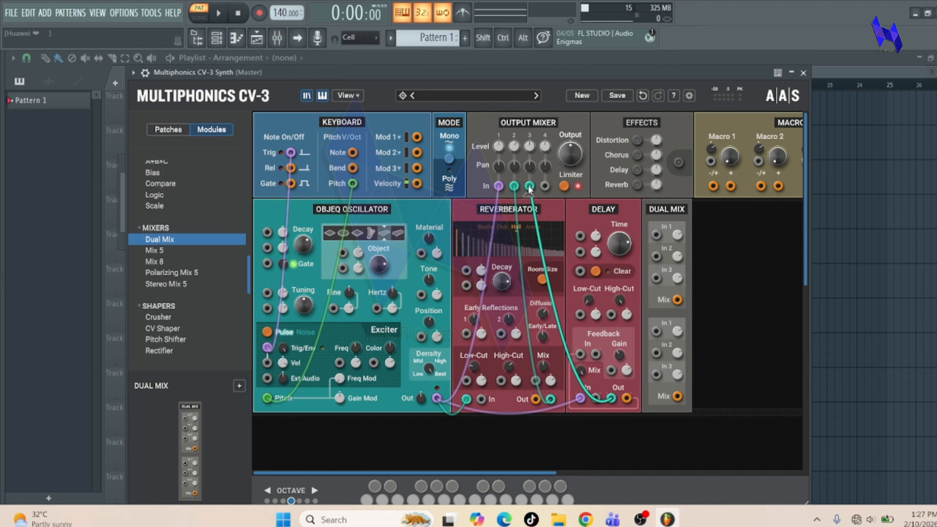
Move the cables from Output Mixer inputs 1, 2 and 3 to inputs 1, 2 and 3 of the upper Dual Mix section
drag(529, 186, 656, 277)
drag(514, 186, 657, 255)
drag(498, 186, 657, 235)
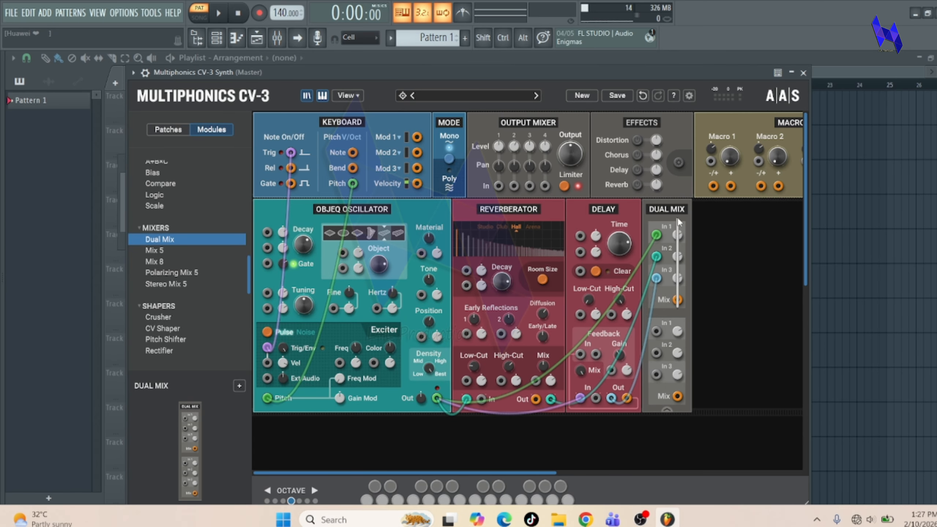
Patch the upper Dual Mix section's Mix output to Output Mixer input 1 and audition the combined sound
drag(677, 300, 498, 186)
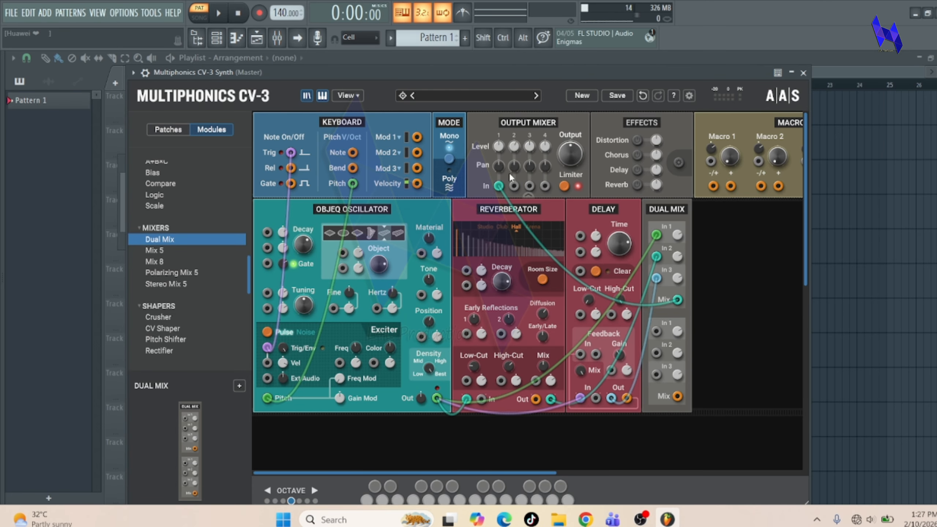
drag(505, 73, 504, 87)
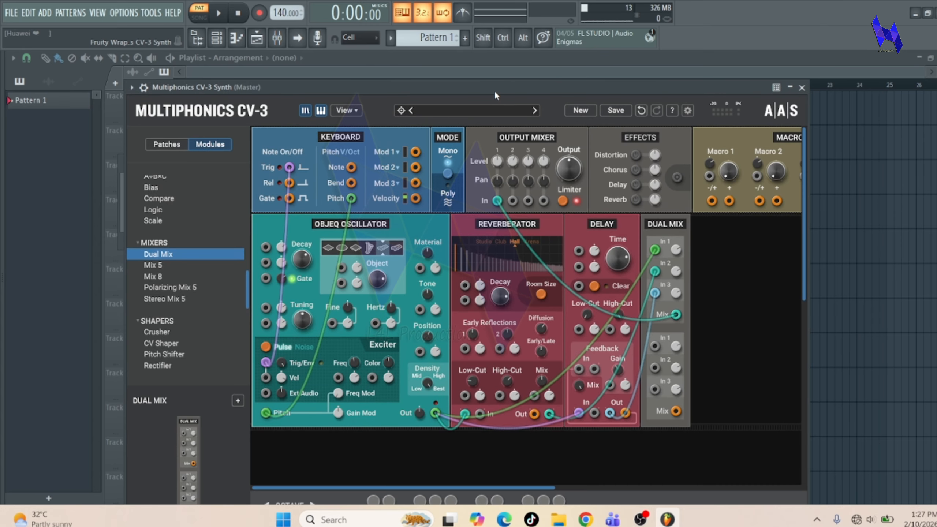
key(e)
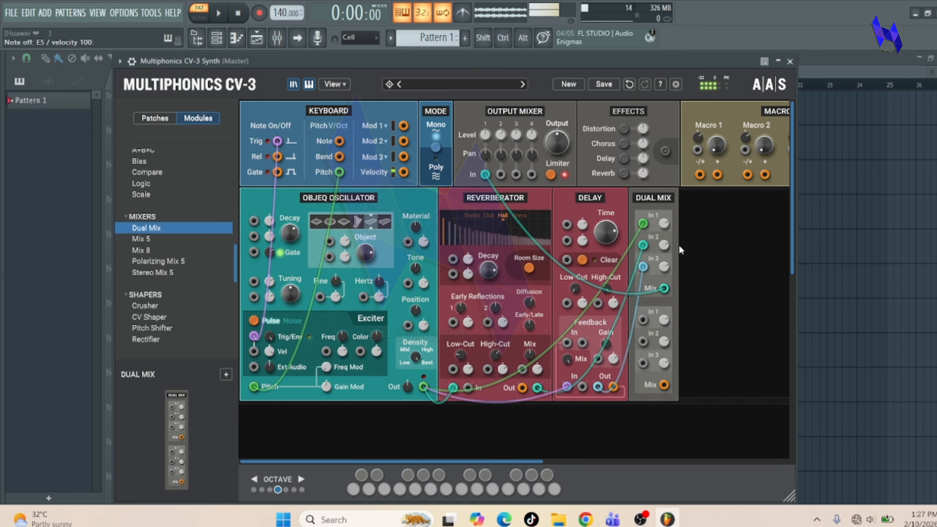
Adjust the input 2 and 3 levels of the upper Dual Mix section, input 3 to about 62%, and audition the balance
key(t)
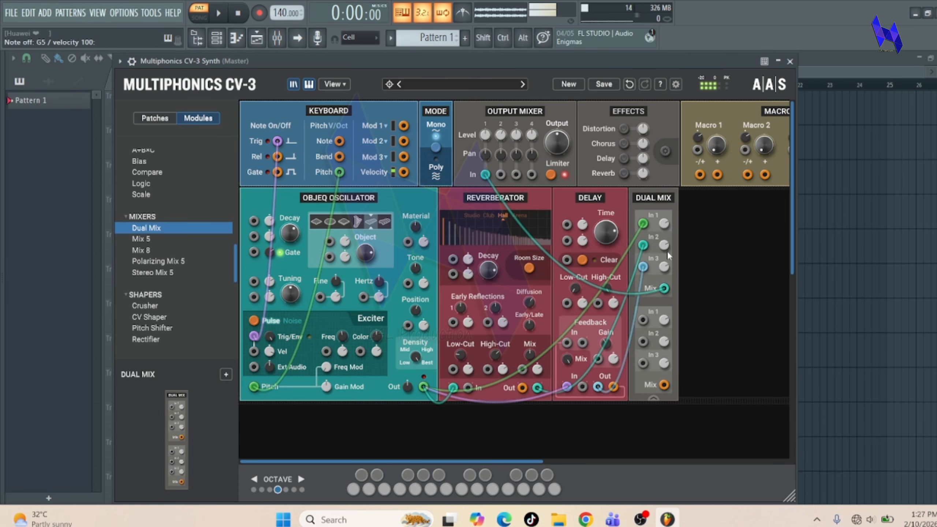
drag(665, 247, 665, 272)
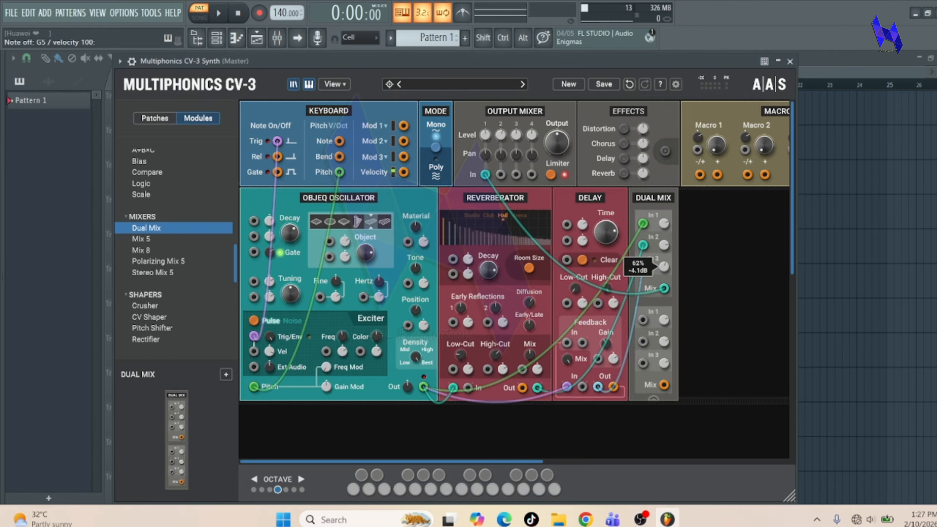
drag(665, 266, 664, 267)
drag(520, 63, 518, 72)
key(q)
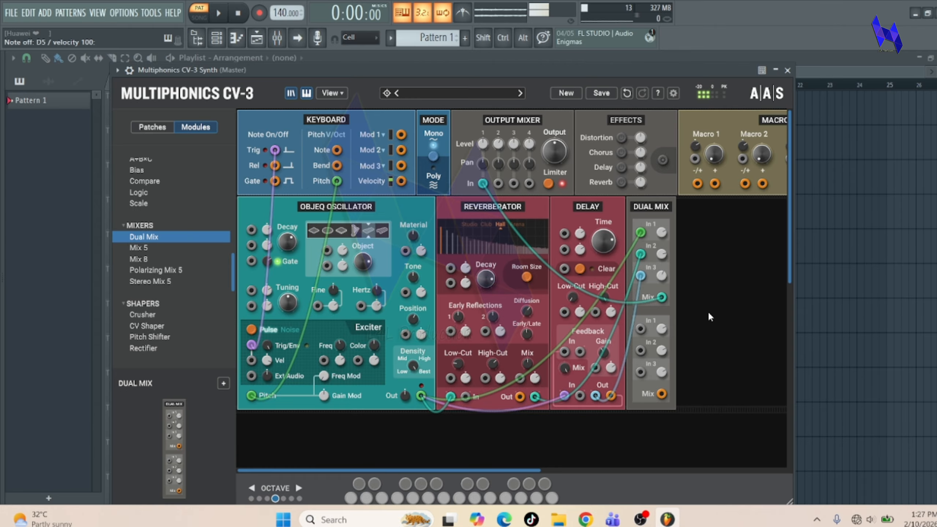
Add a VCA module from the VCAs category in the empty row below the Objeq Oscillator
drag(447, 75, 461, 59)
scroll(418, 412, down, 3)
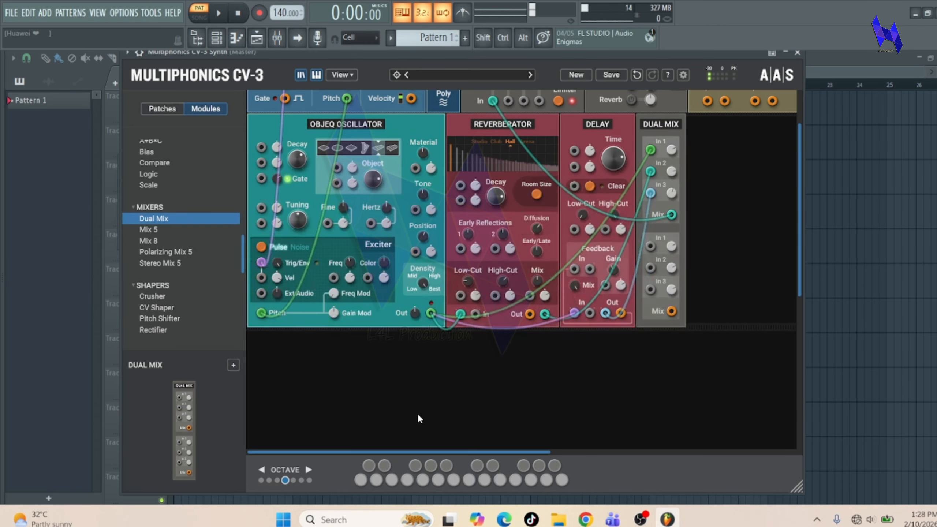
scroll(170, 271, down, 8)
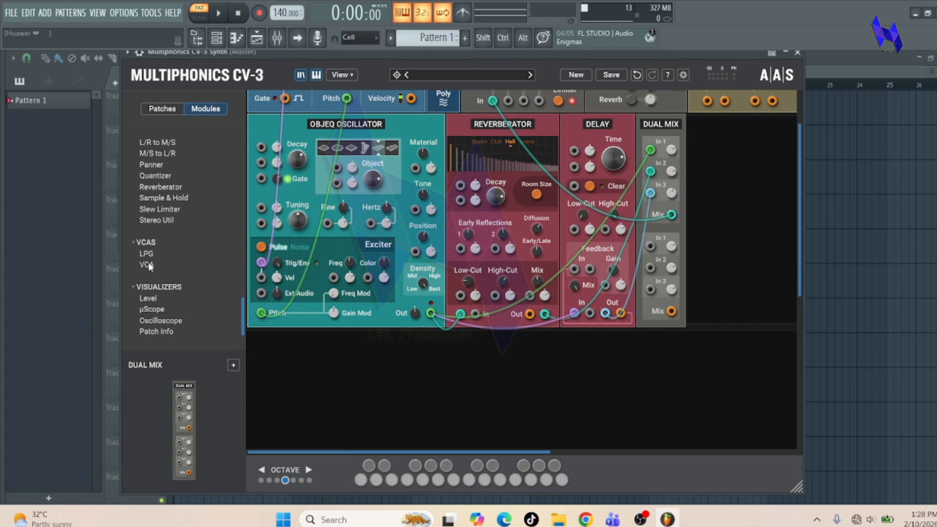
drag(147, 264, 315, 346)
Add an ADSR module from the CV generators category directly beside the VCA
scroll(217, 277, up, 15)
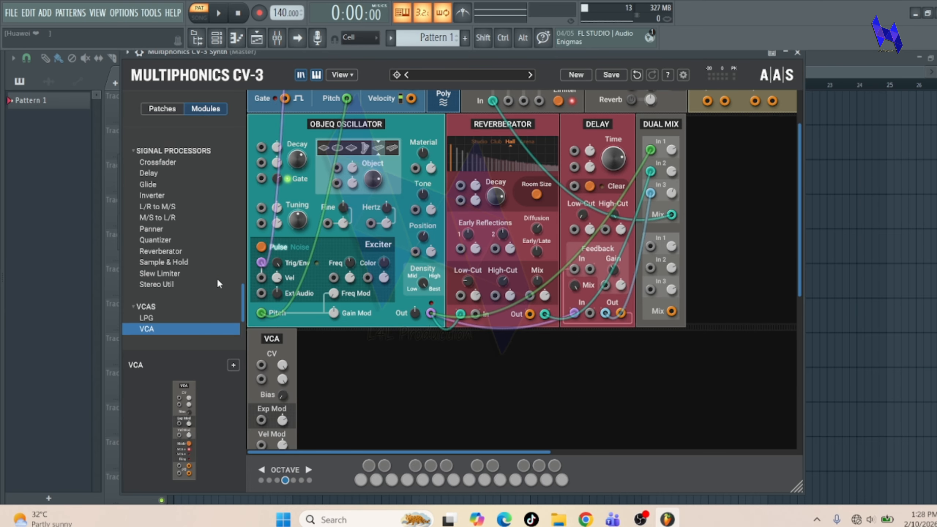
scroll(215, 281, up, 8)
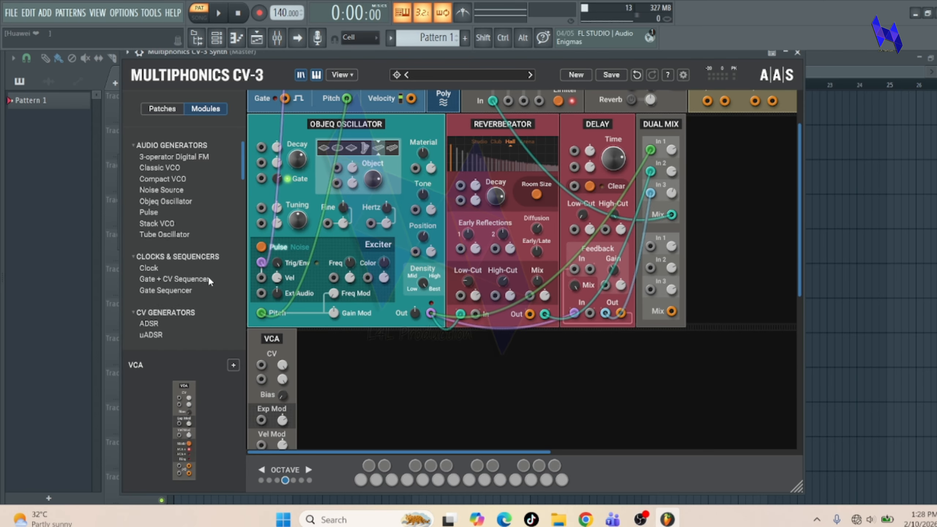
scroll(204, 271, down, 1)
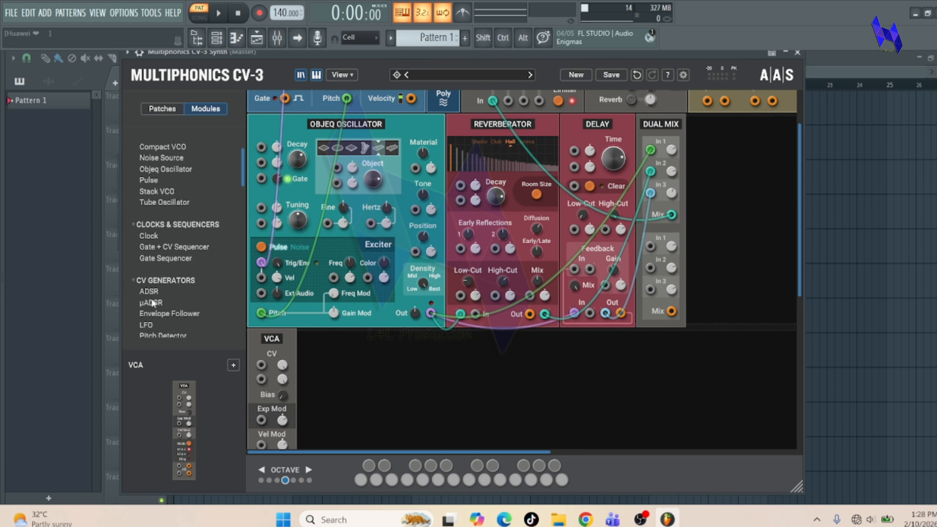
drag(149, 294, 366, 359)
scroll(391, 348, down, 2)
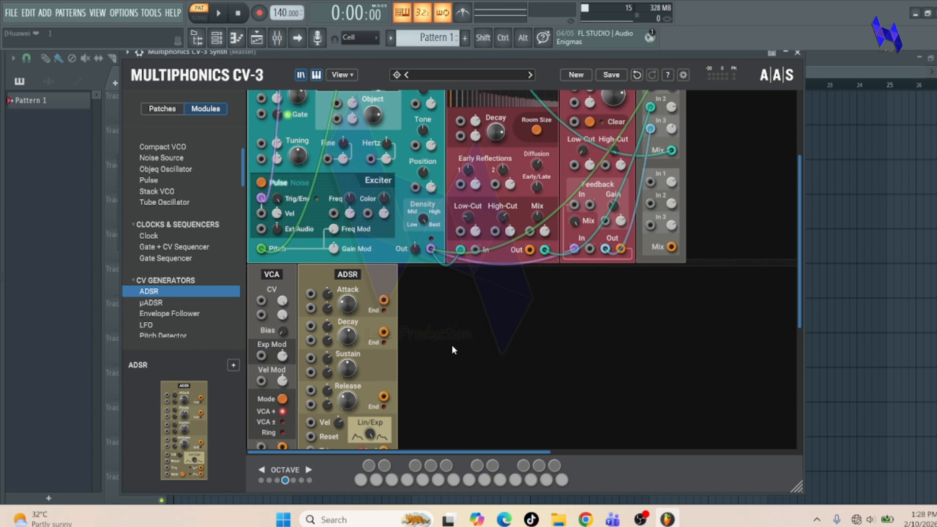
scroll(453, 347, up, 2)
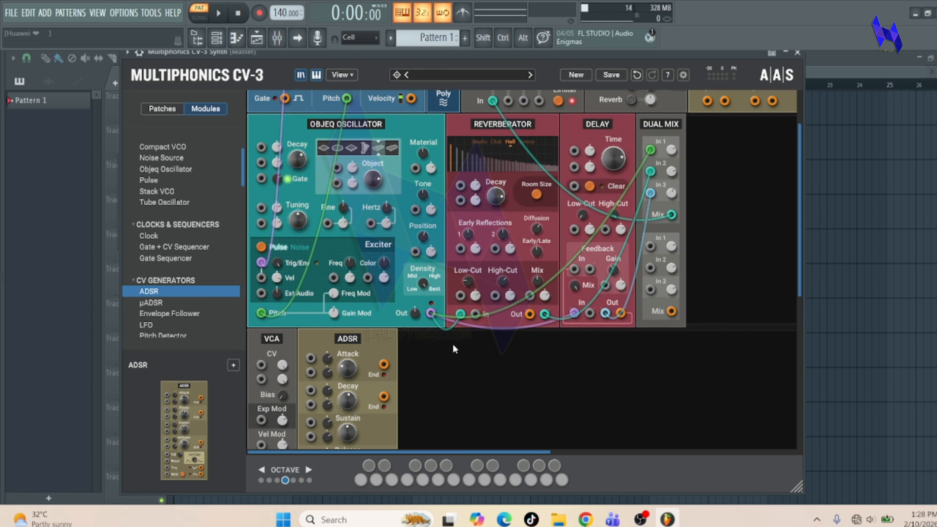
Unplug the cable from input 1 of the upper Dual Mix section and patch the Keyboard's Gate output to the ADSR's Gate input
drag(649, 153, 572, 363)
scroll(572, 363, down, 3)
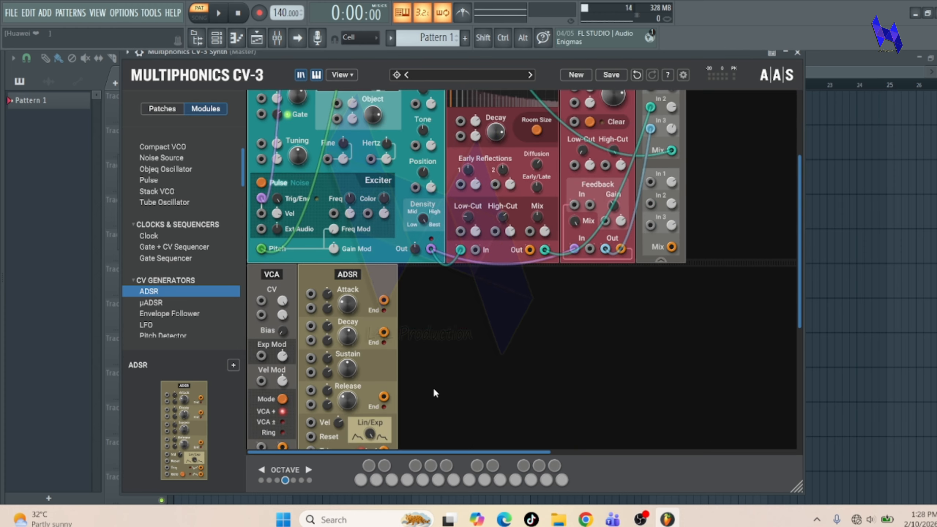
scroll(433, 387, up, 5)
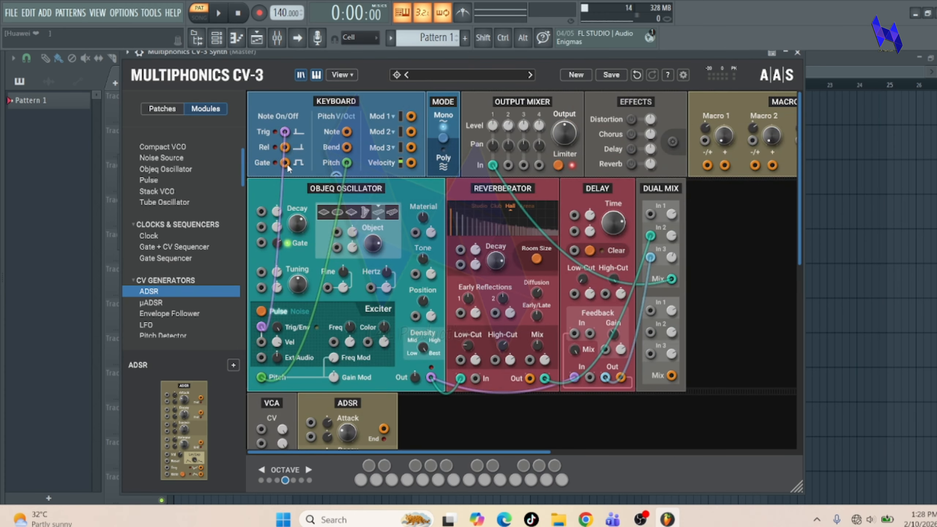
drag(285, 163, 312, 235)
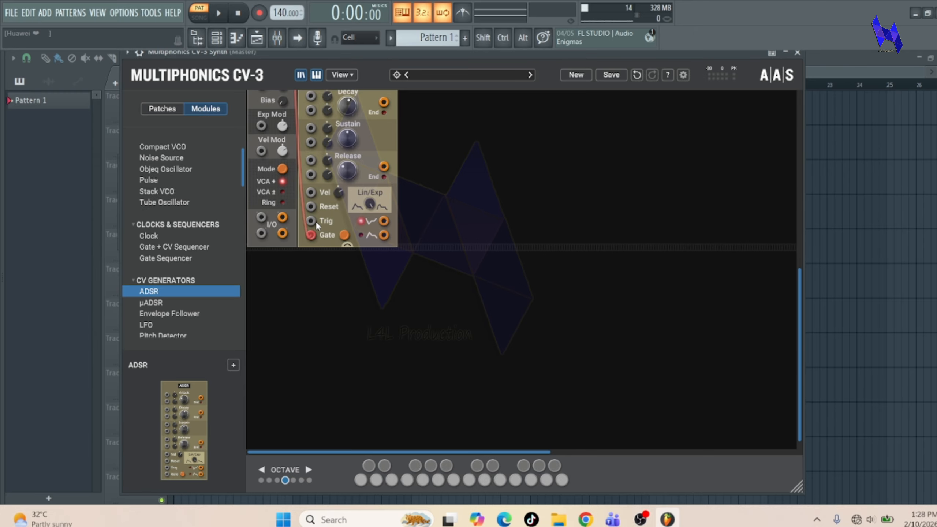
Patch the Keyboard's Trig output to the ADSR's Trig input and the ADSR's lower envelope output to the VCA's first CV input
scroll(295, 184, up, 10)
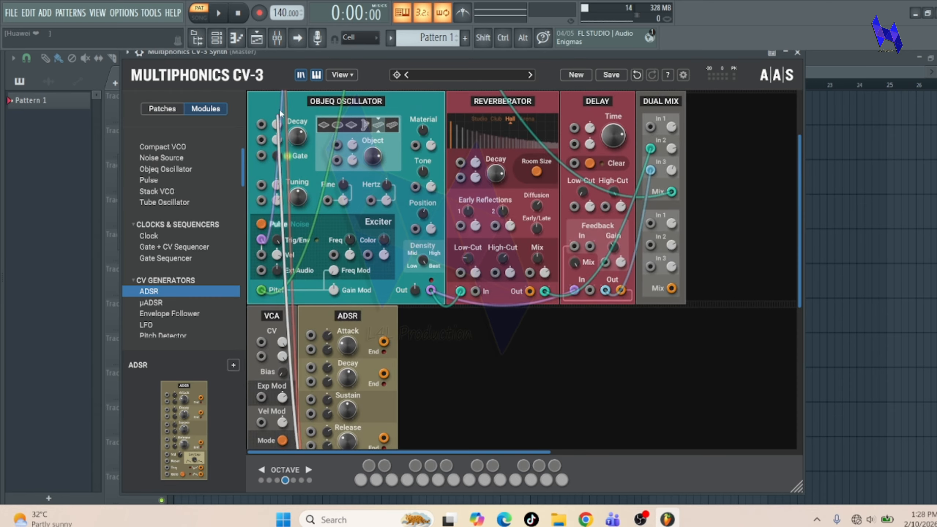
scroll(327, 255, down, 4)
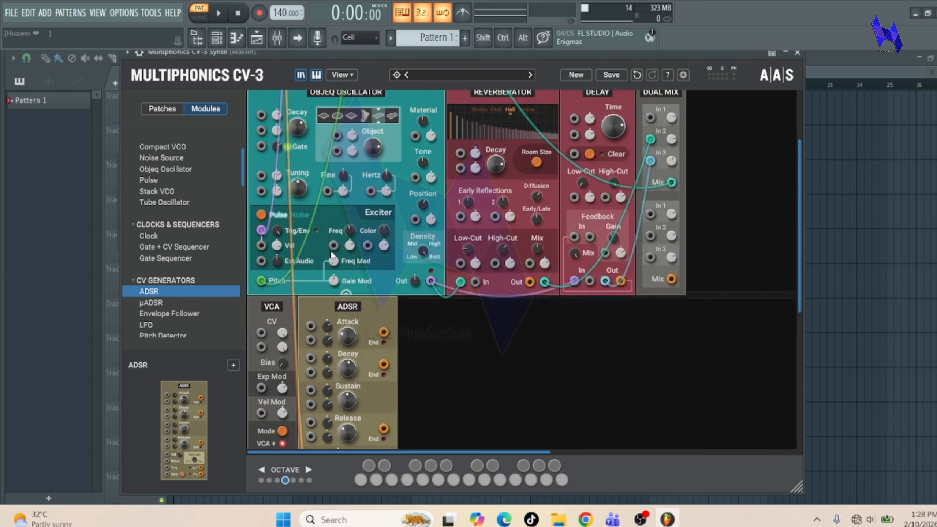
drag(261, 301, 384, 400)
Route the Objeq Oscillator's output into the VCA's first input and the VCA's first output into input 1 of the upper Dual Mix section
scroll(399, 376, up, 5)
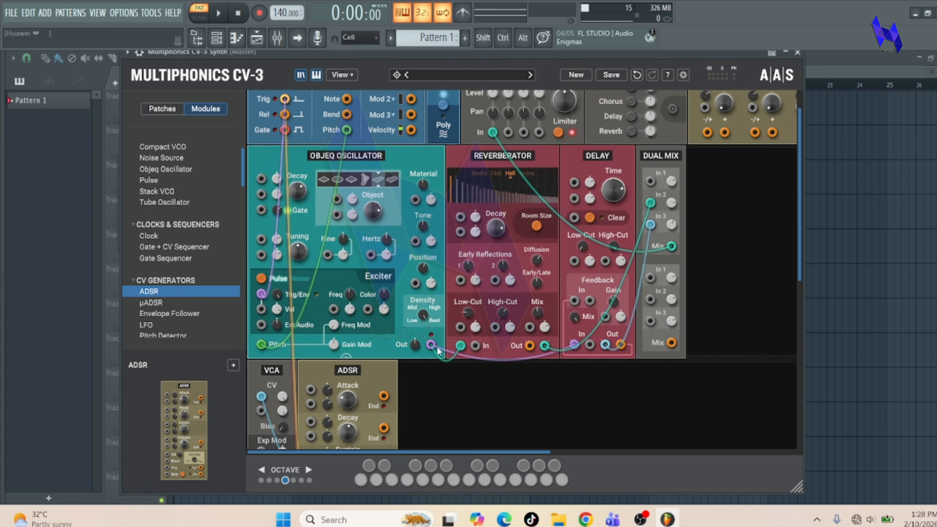
drag(431, 345, 286, 339)
drag(286, 342, 430, 140)
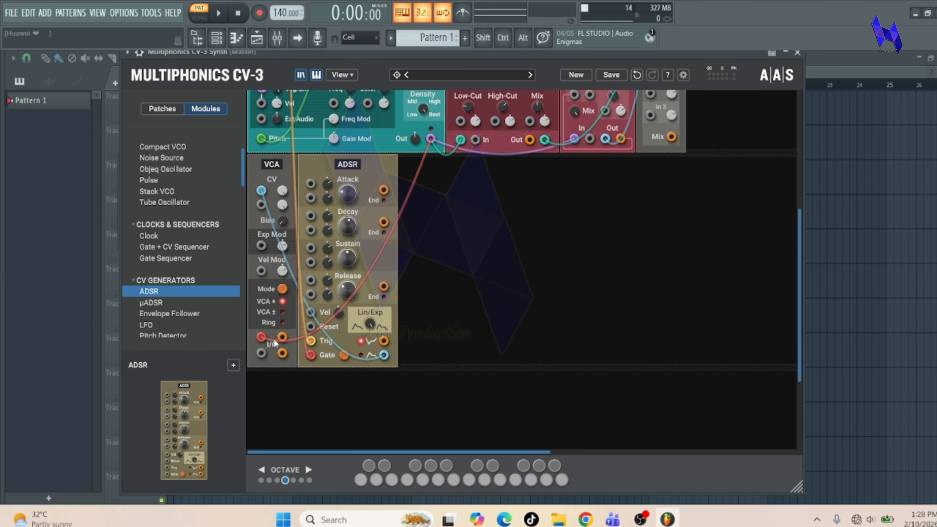
drag(394, 357, 650, 127)
scroll(651, 292, up, 1)
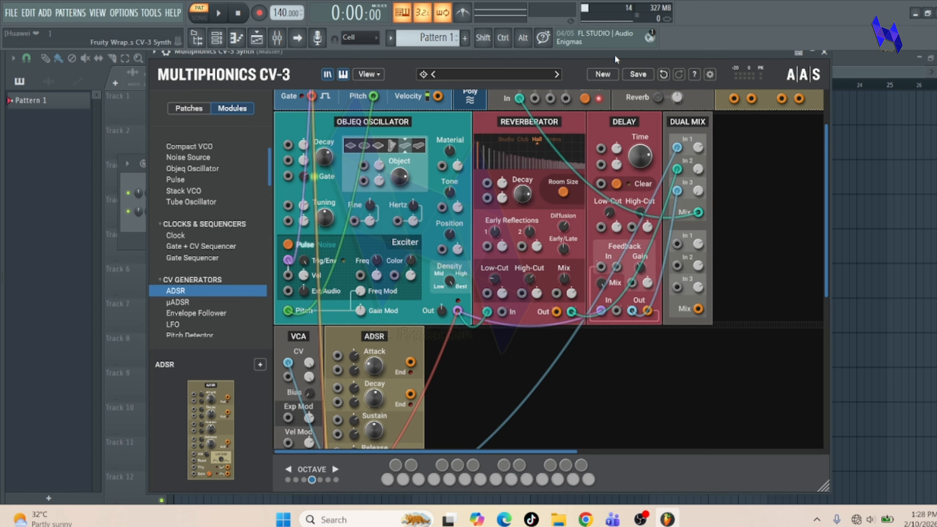
Raise the ADSR's Attack and audition the envelope with repeated C5 notes
scroll(497, 313, down, 3)
key(z)
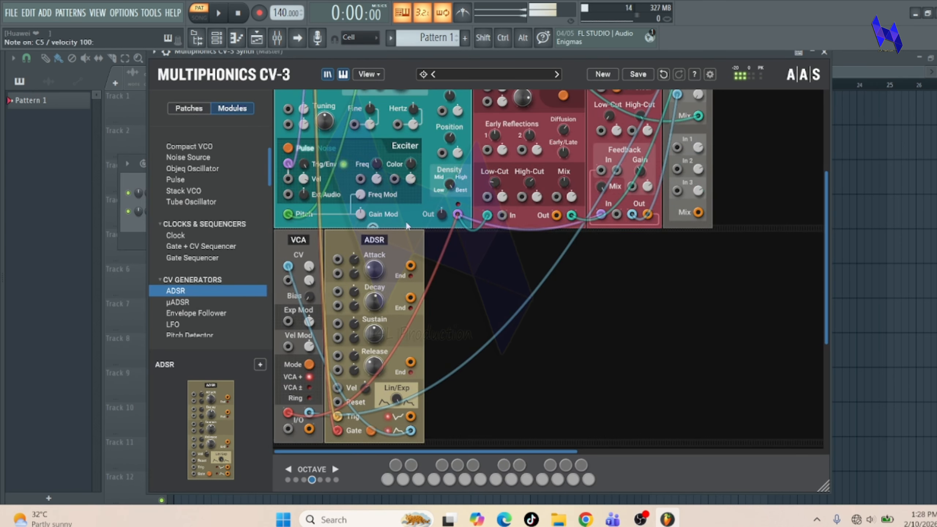
key(z)
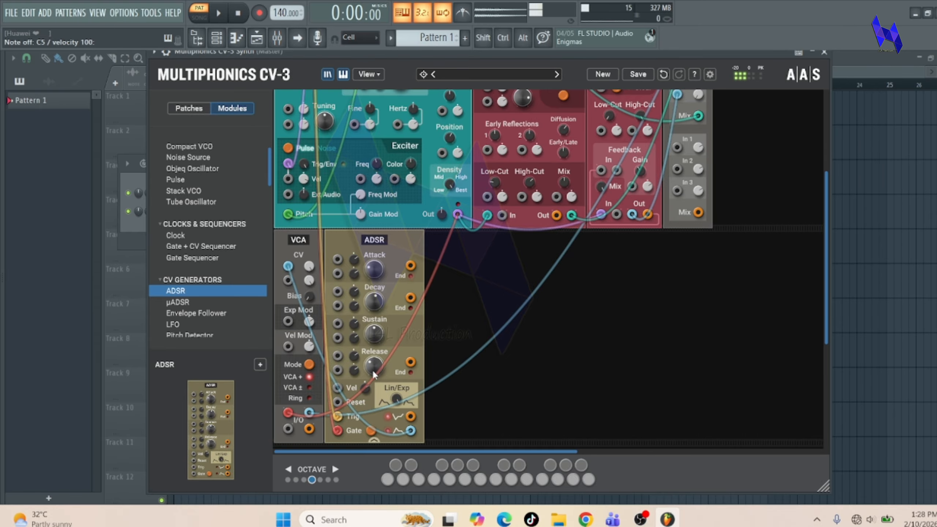
mouse_move(374, 270)
drag(374, 269, 374, 266)
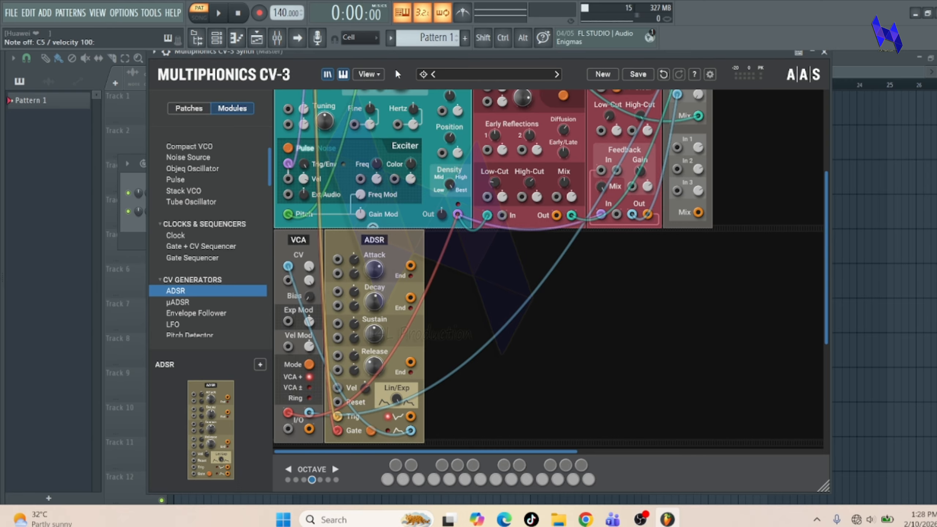
drag(403, 56, 403, 66)
key(z)
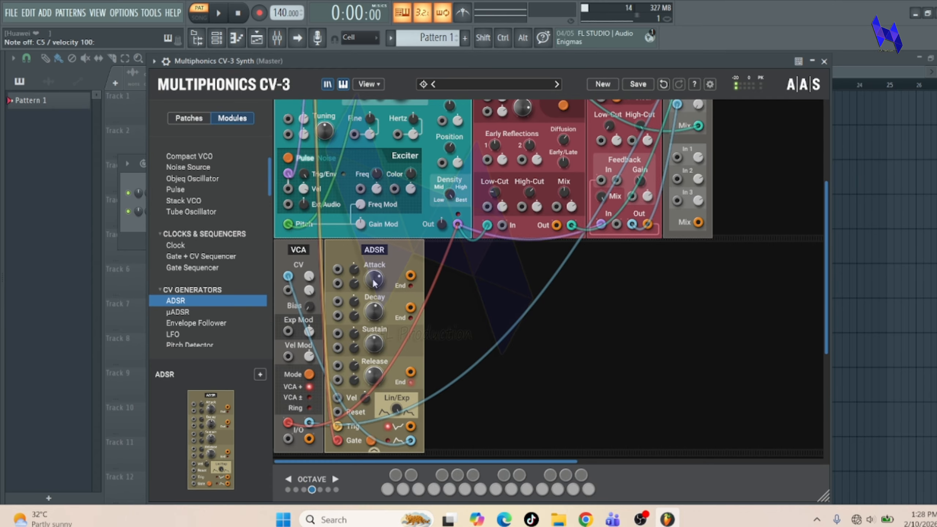
drag(400, 65, 406, 62)
key(z)
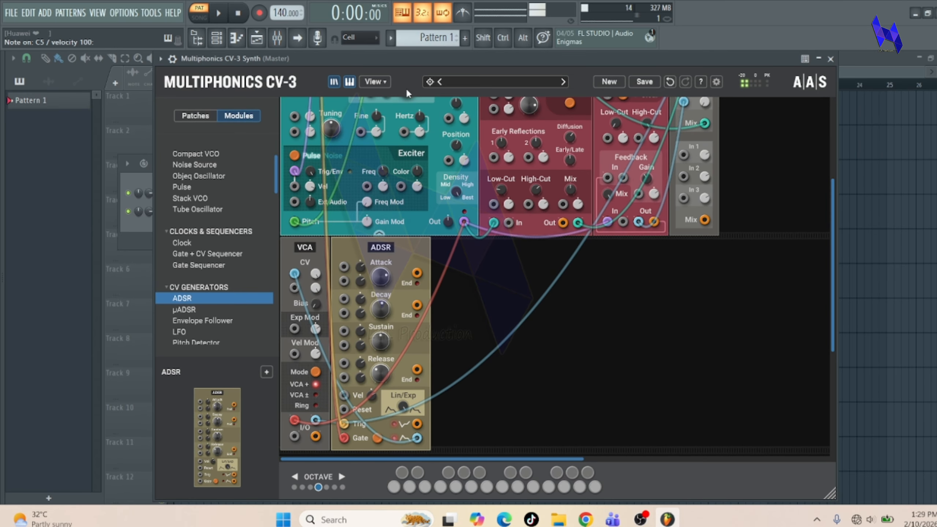
Lower the ADSR's Attack and raise its Release
drag(381, 276, 381, 321)
drag(380, 374, 380, 340)
drag(410, 63, 410, 65)
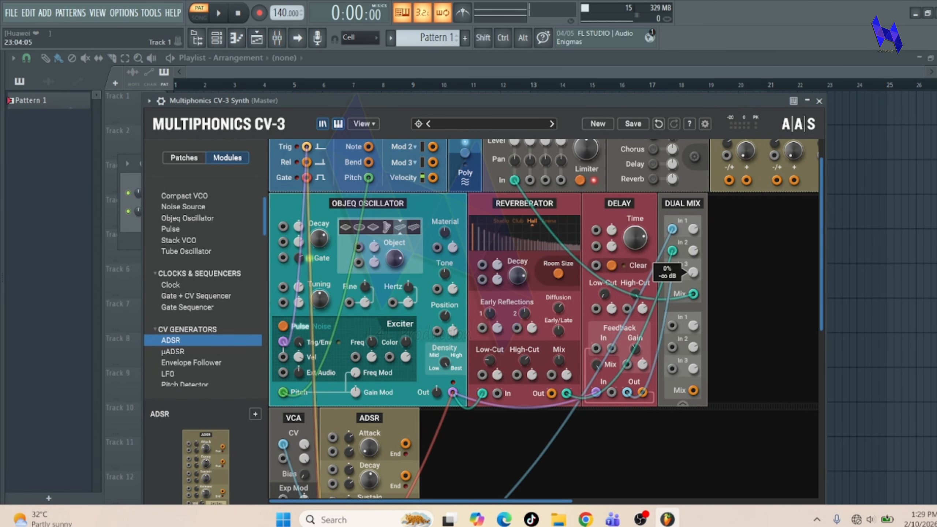
Open the piano roll and play back the pattern's C5 notes to audition the patch
click(354, 89)
click(236, 37)
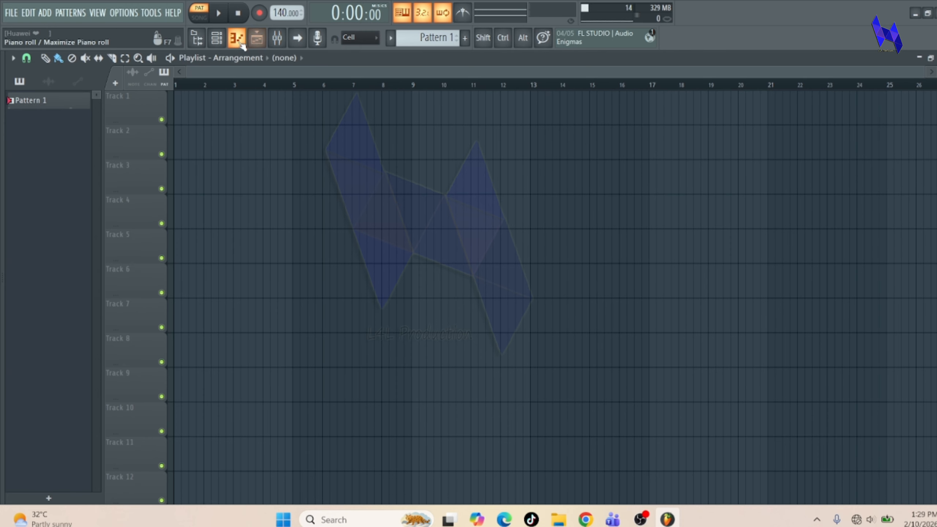
key(space)
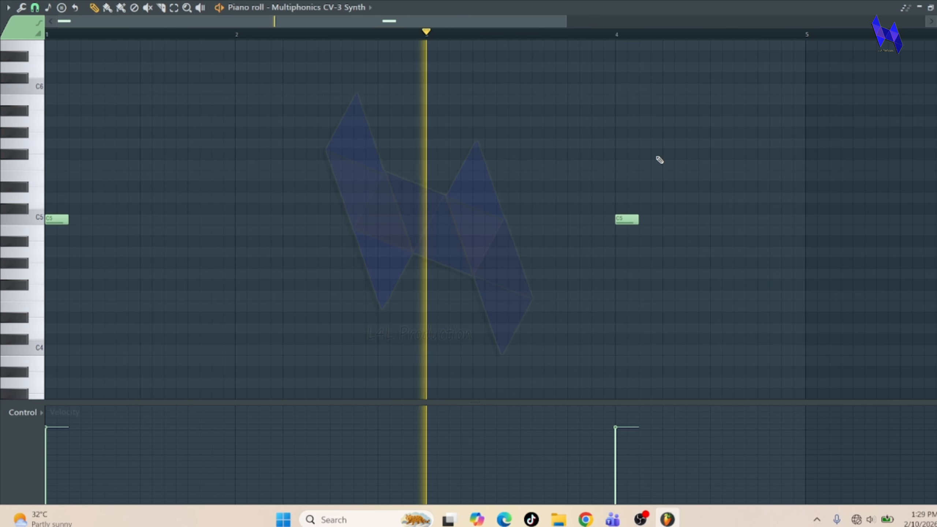
key(space)
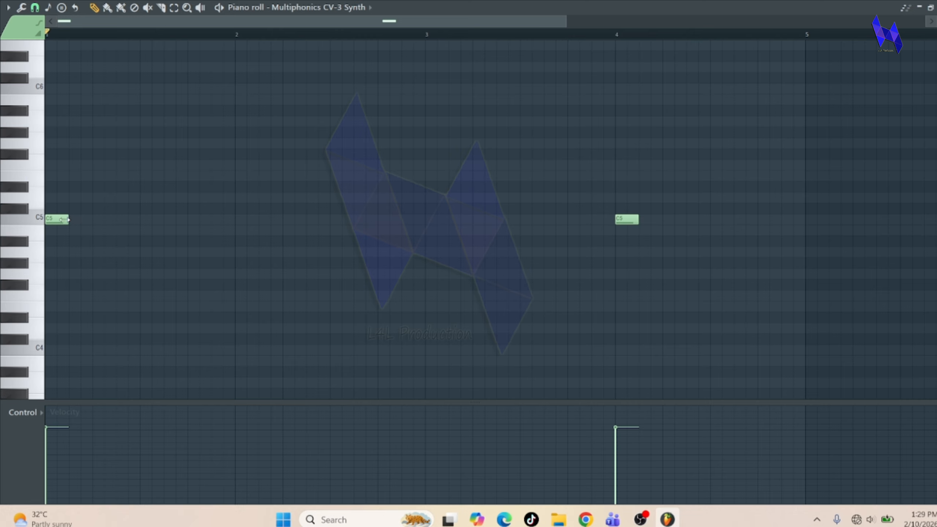
drag(65, 220, 64, 223)
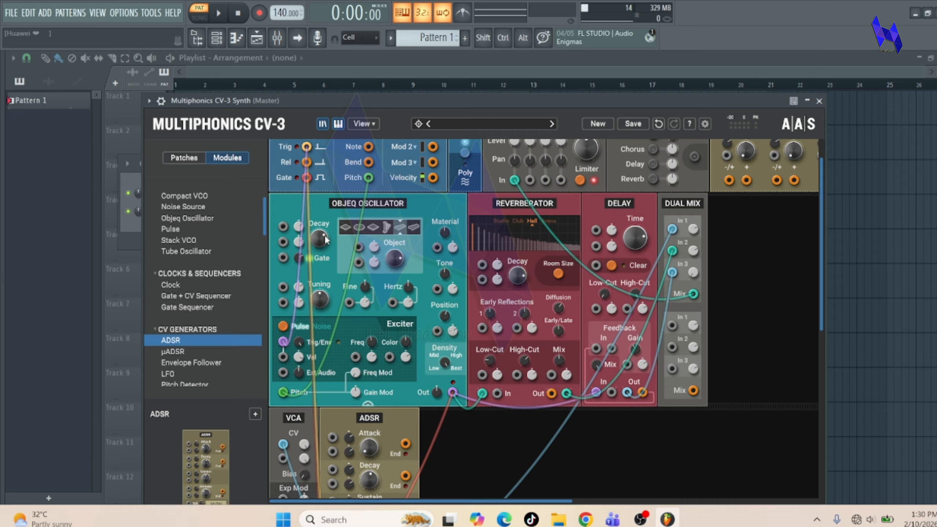
Patch the Keyboard's Gate output to the Objeq Oscillator's decay Gate input and audition it with the piano roll pattern
click(325, 237)
drag(285, 260, 308, 179)
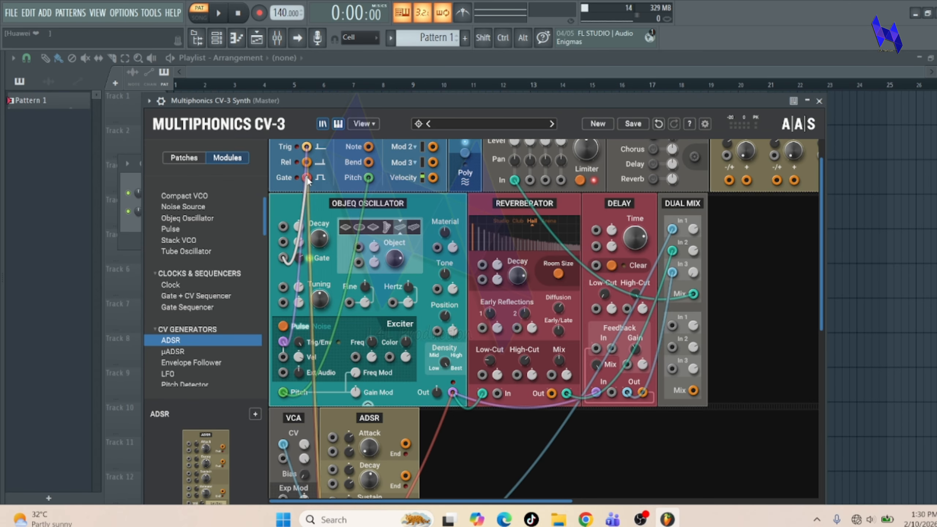
click(237, 37)
key(space)
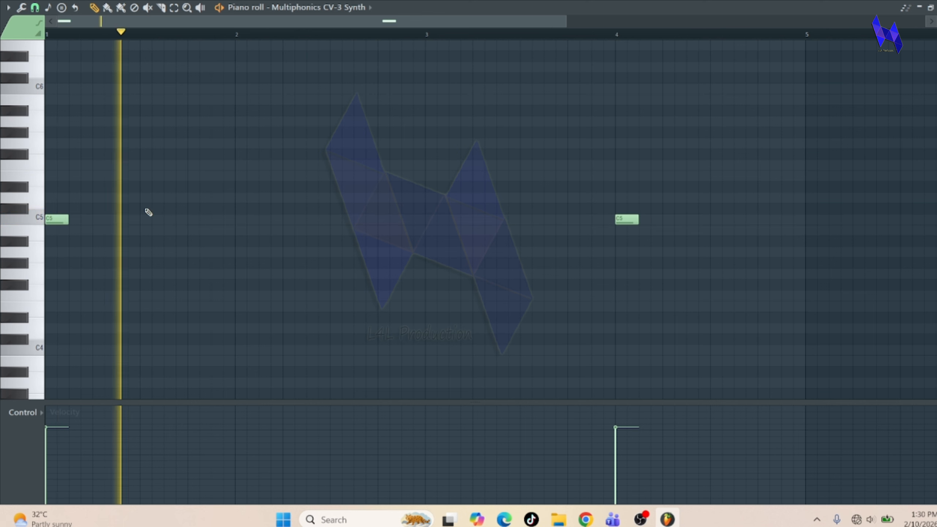
key(space)
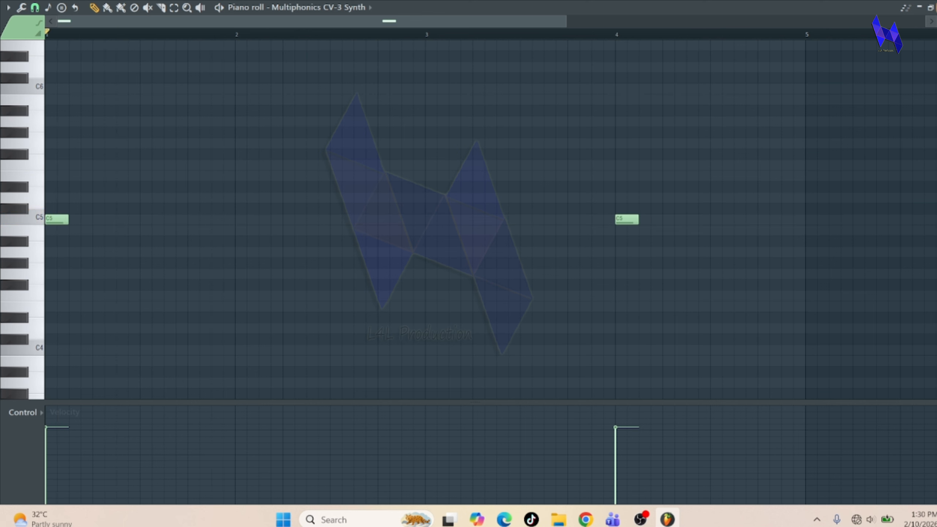
Return to the synth and readjust the effect input levels in the upper Dual Mix section
click(936, 7)
drag(694, 250, 694, 279)
click(457, 60)
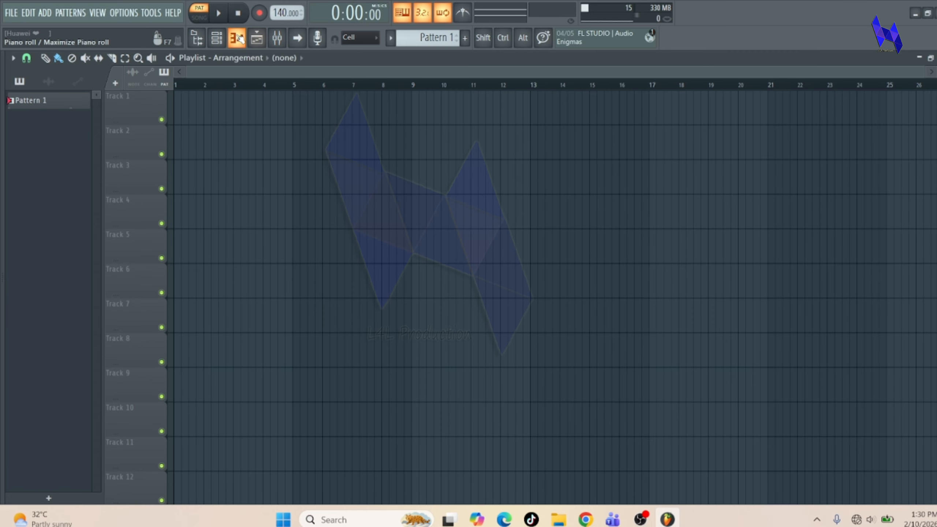
Add a C5 note at the start of bar 2 in the piano roll and play back the pattern
click(257, 38)
key(space)
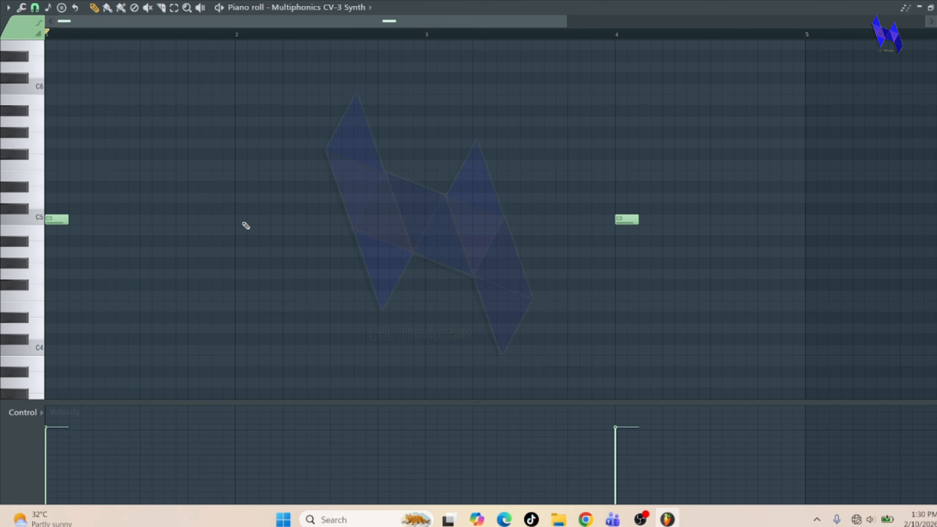
click(245, 220)
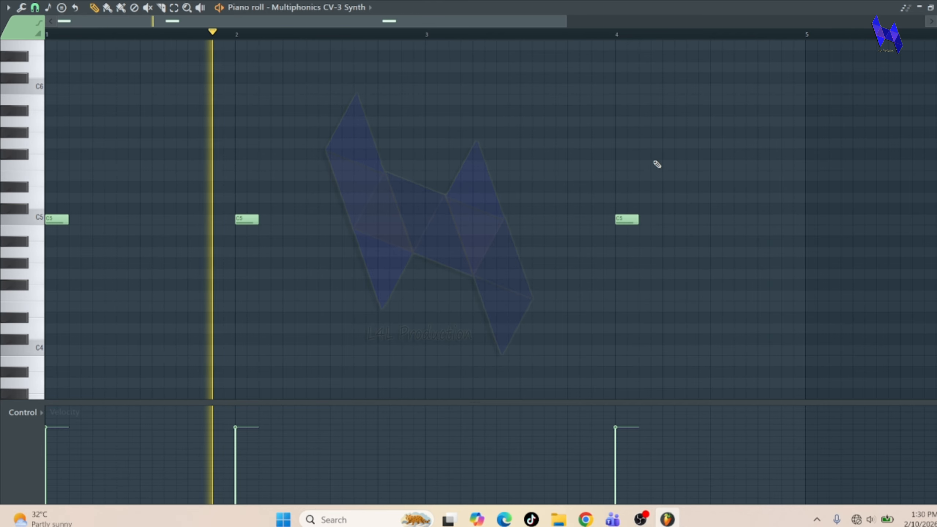
key(space)
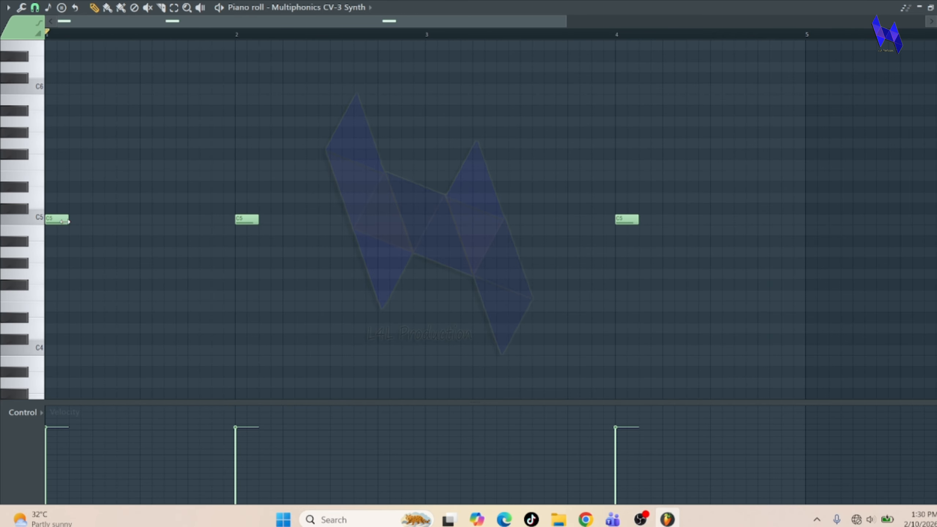
Lengthen the C5 note at bar 1 to half a bar and play back the pattern
drag(66, 222, 138, 227)
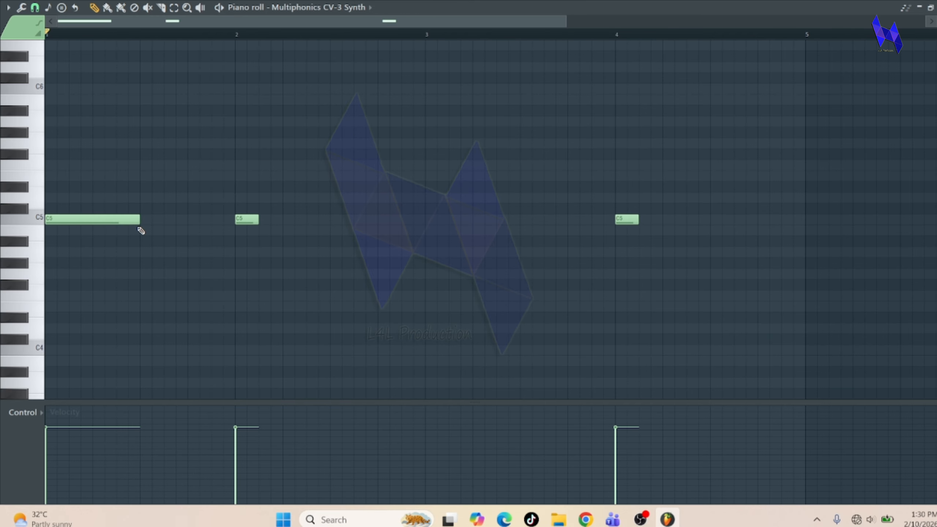
key(space)
key(space)
Delete the C5 note at bar 2, extend the bar 1 note to a full bar, and audition the pattern
right_click(247, 220)
drag(140, 220, 235, 220)
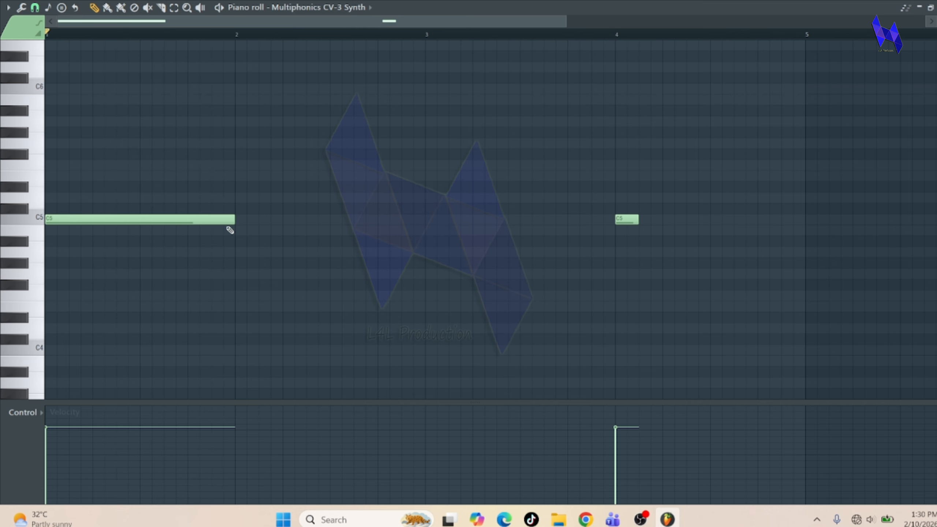
key(space)
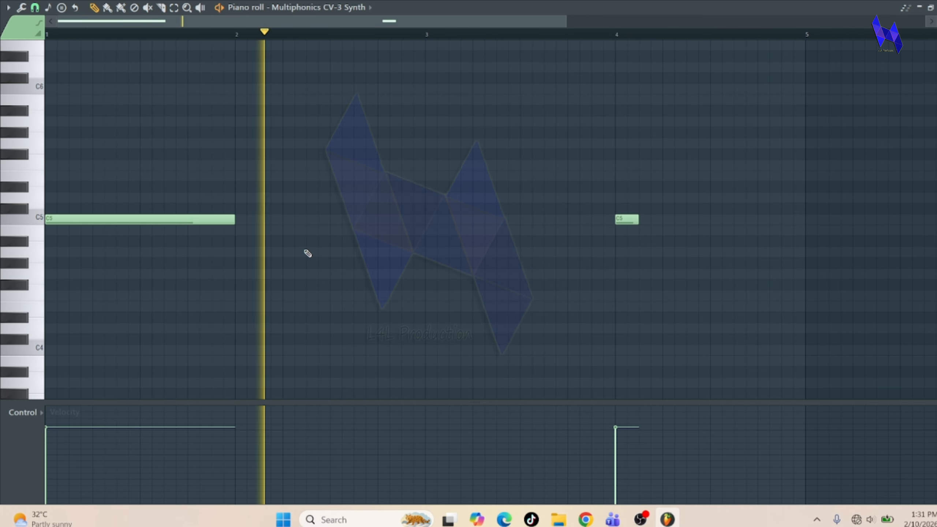
key(space)
Shorten the C5 note at bar 1 to an eighth of a bar and replay the pattern several times
drag(234, 220, 70, 221)
key(space)
key(space)
key(space)
key(space)
key(space)
key(space)
Bring up the Multiphonics CV-3 patch from the channel rack, and return to the piano roll to play the shortened note pattern
click(936, 7)
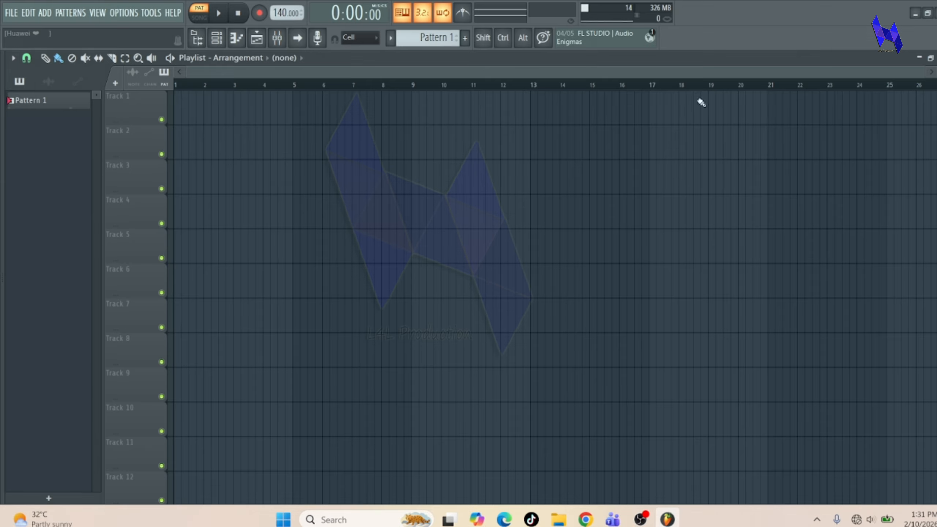
click(217, 38)
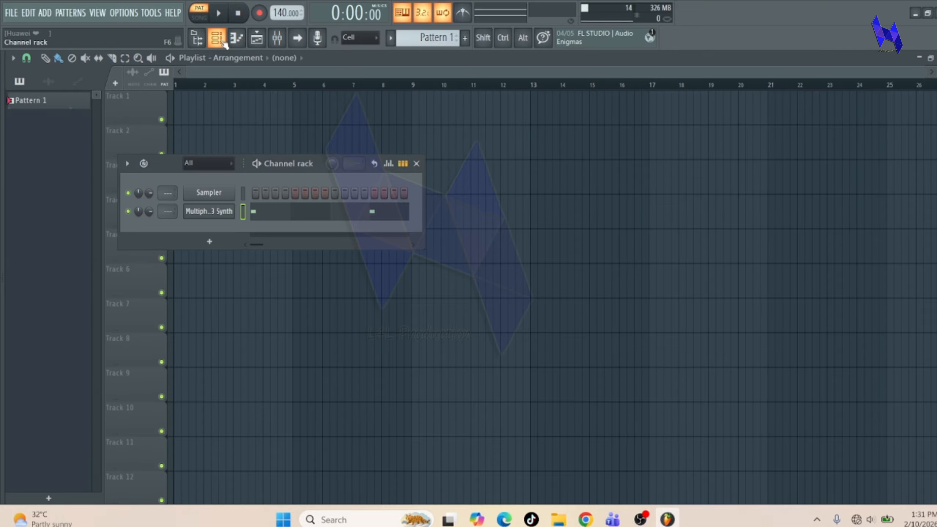
click(207, 212)
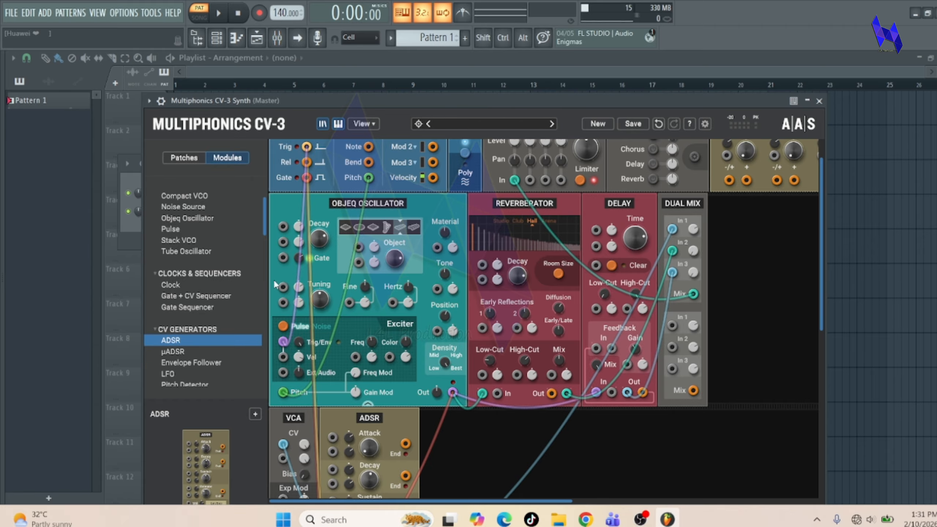
click(237, 39)
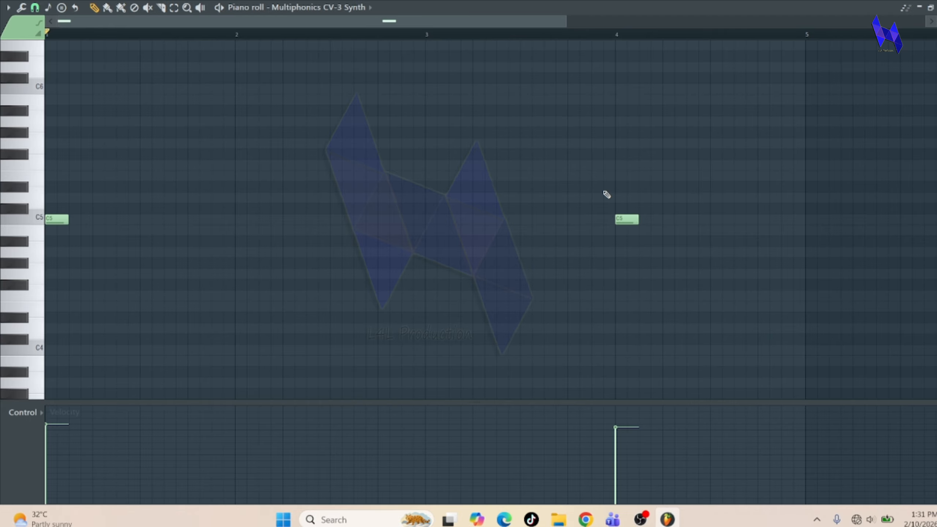
key(space)
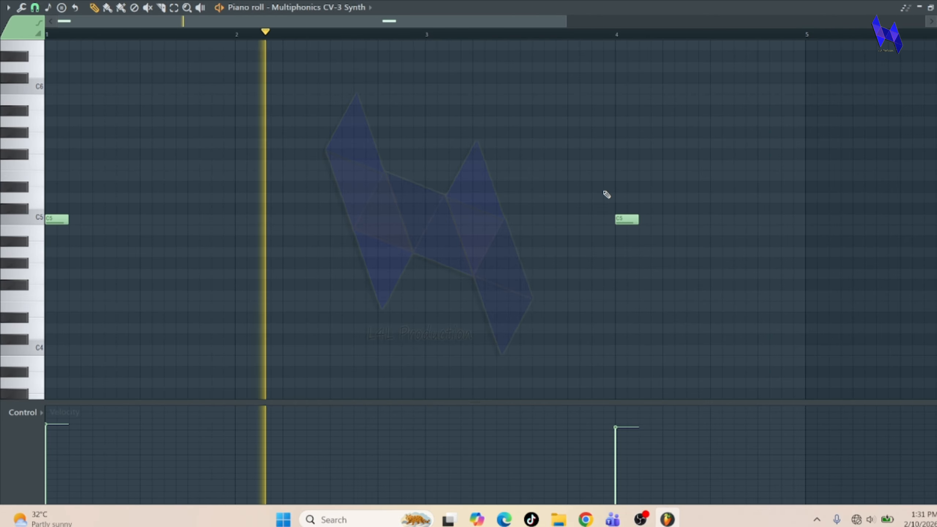